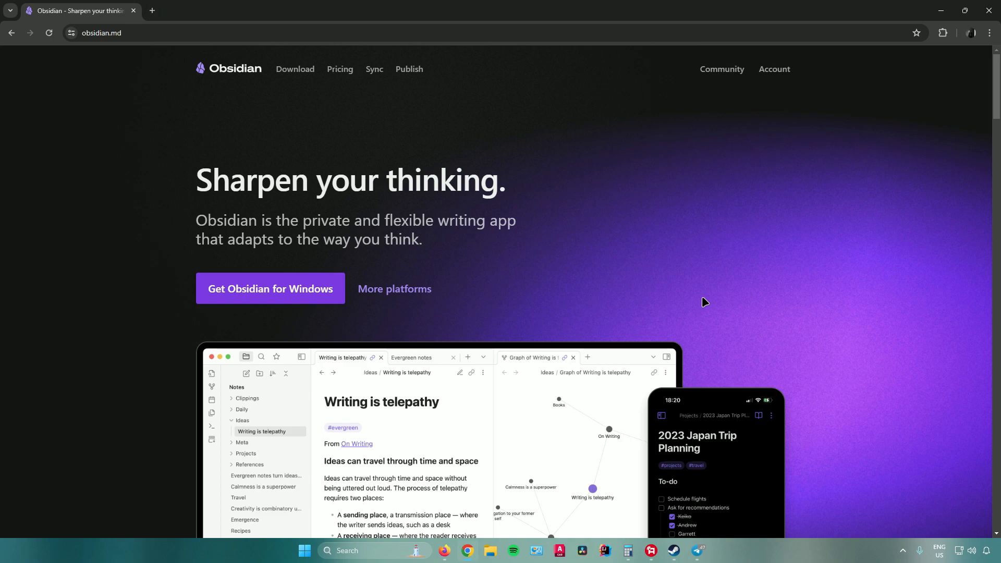
# - Download the Obsidian installer for Windows from obsidian.md and launch the downloaded file
pyautogui.click(291, 290)
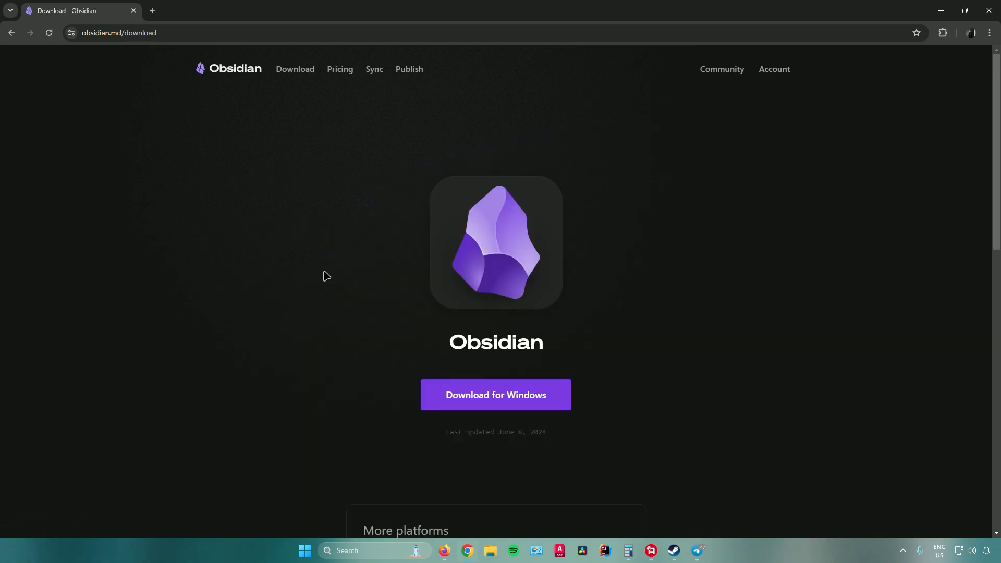
pyautogui.click(489, 396)
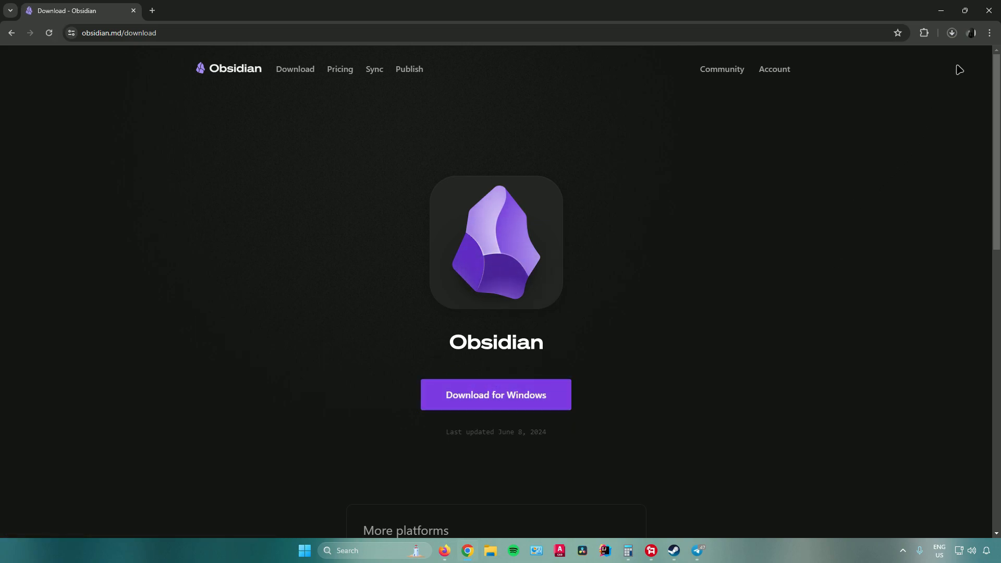
pyautogui.click(954, 37)
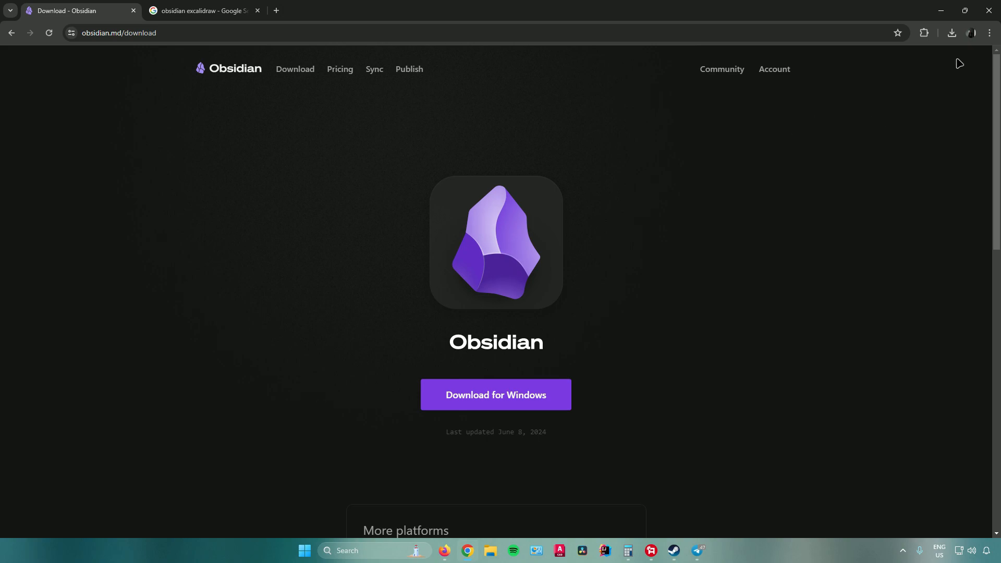
pyautogui.click(954, 35)
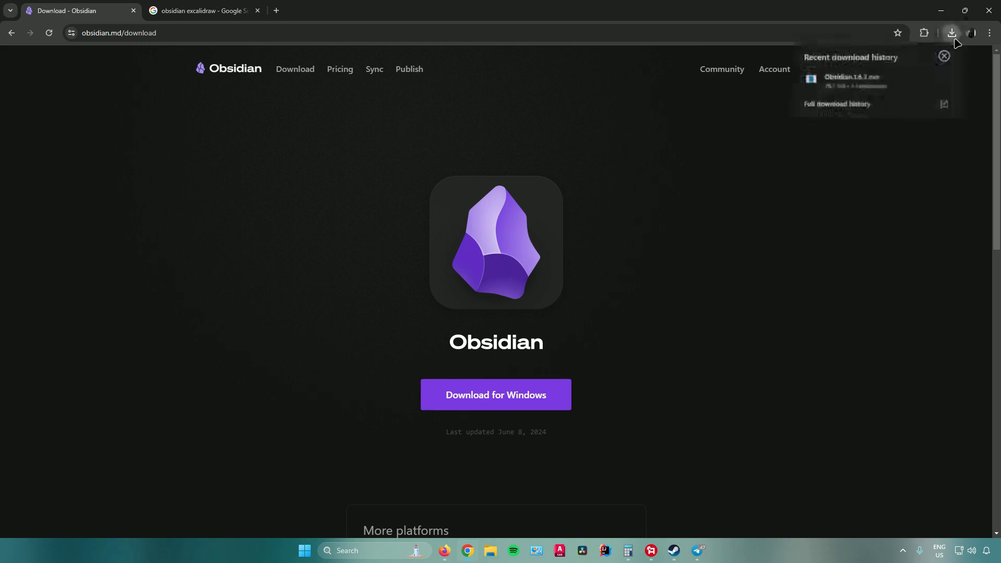
pyautogui.click(846, 85)
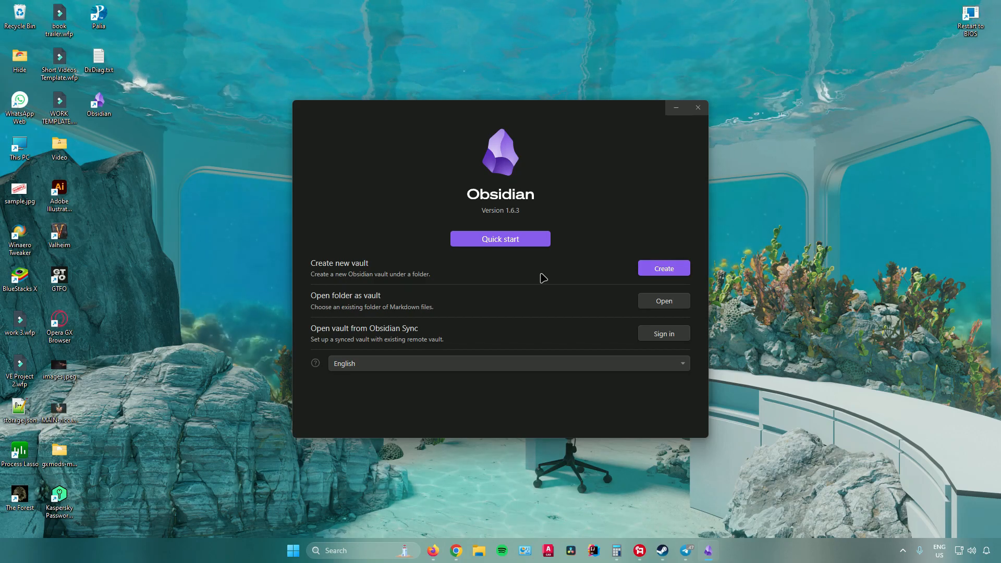
# - Start a new local vault and name it Excalidraw
pyautogui.click(647, 268)
pyautogui.click(630, 282)
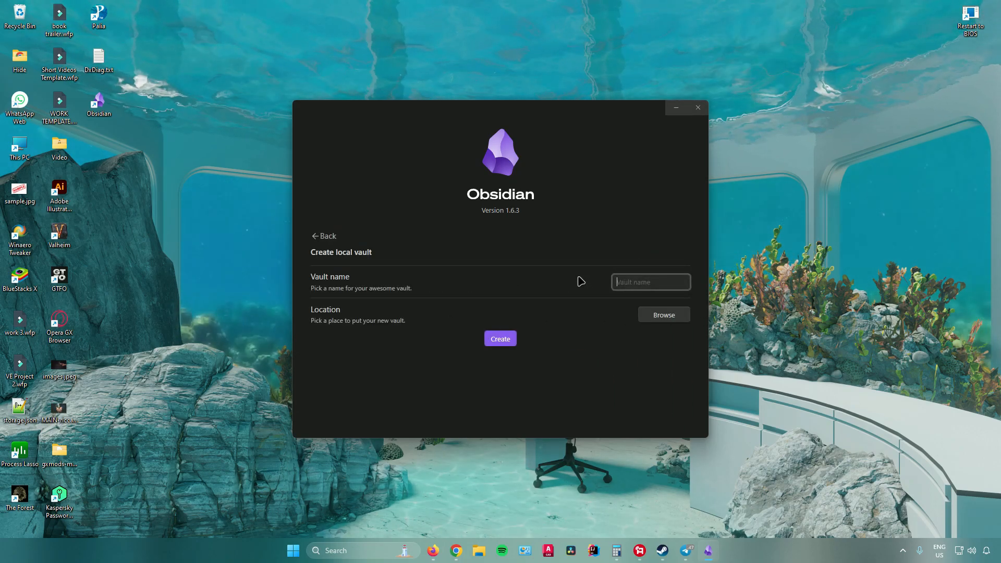
pyautogui.write('Excalidraw')
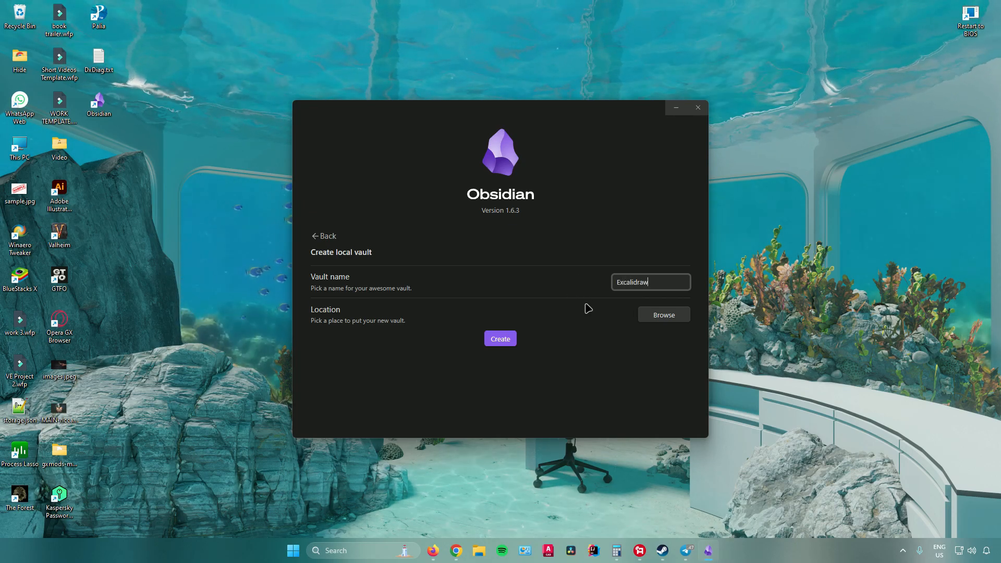
# - Make a new folder named Vault inside Documents, choose it as the vault's location, and create the vault
pyautogui.click(653, 317)
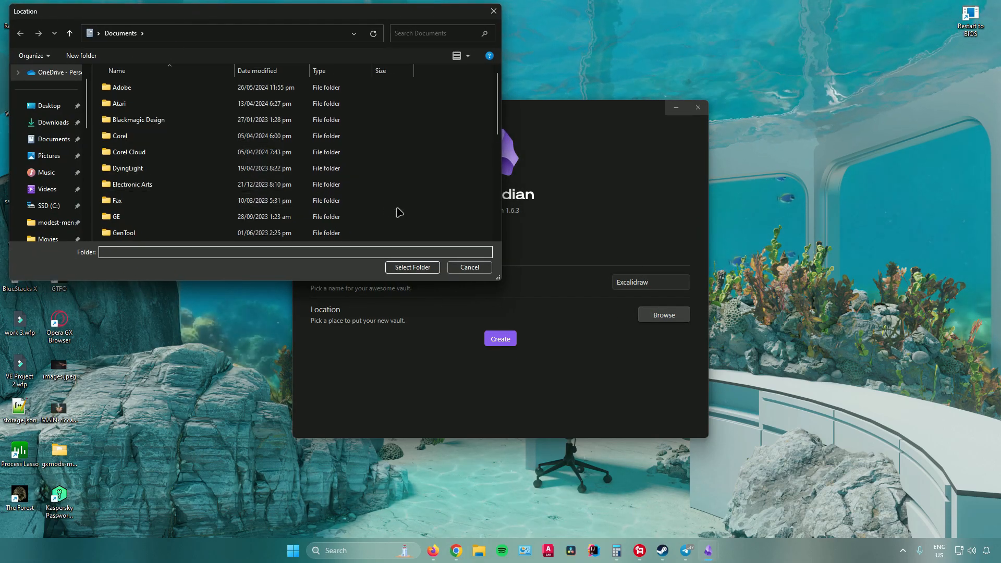
pyautogui.rightClick(449, 201)
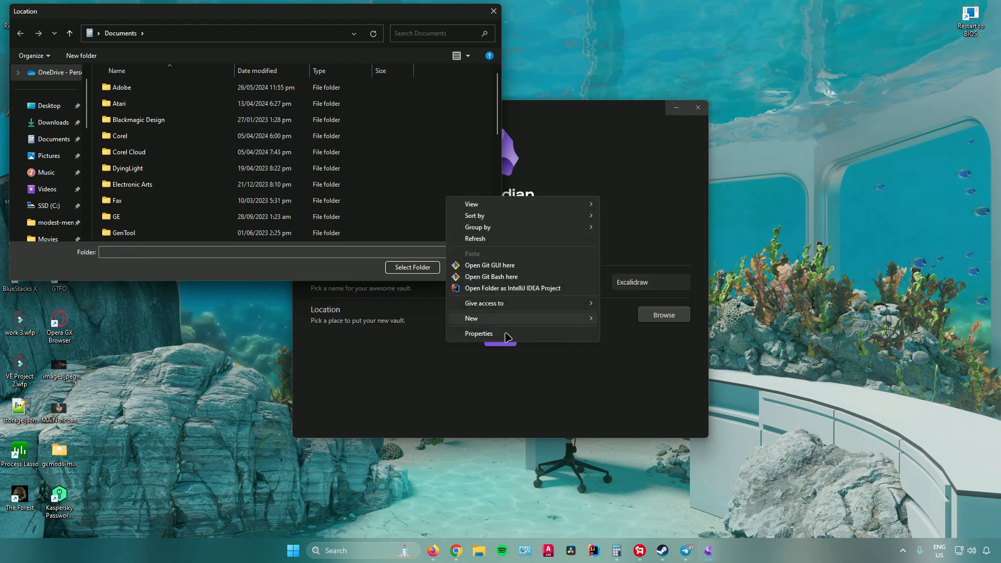
pyautogui.moveTo(524, 322)
pyautogui.click(624, 319)
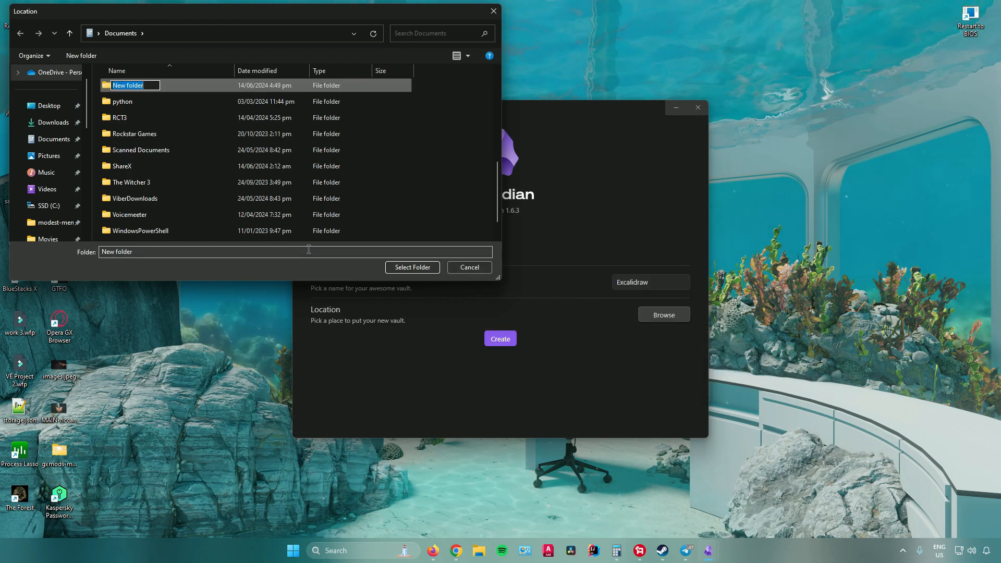
pyautogui.write('Vault')
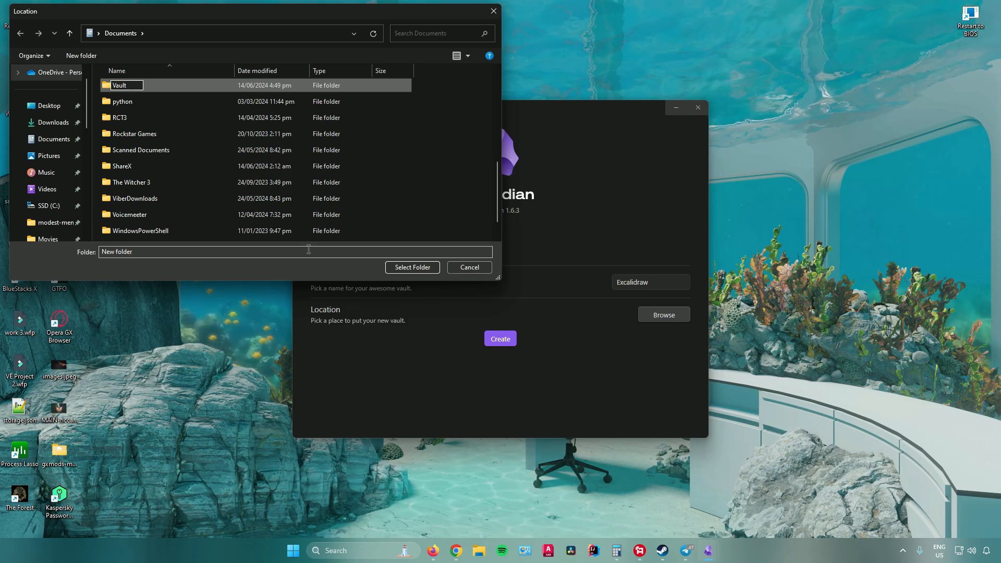
pyautogui.press('Return')
pyautogui.click(420, 268)
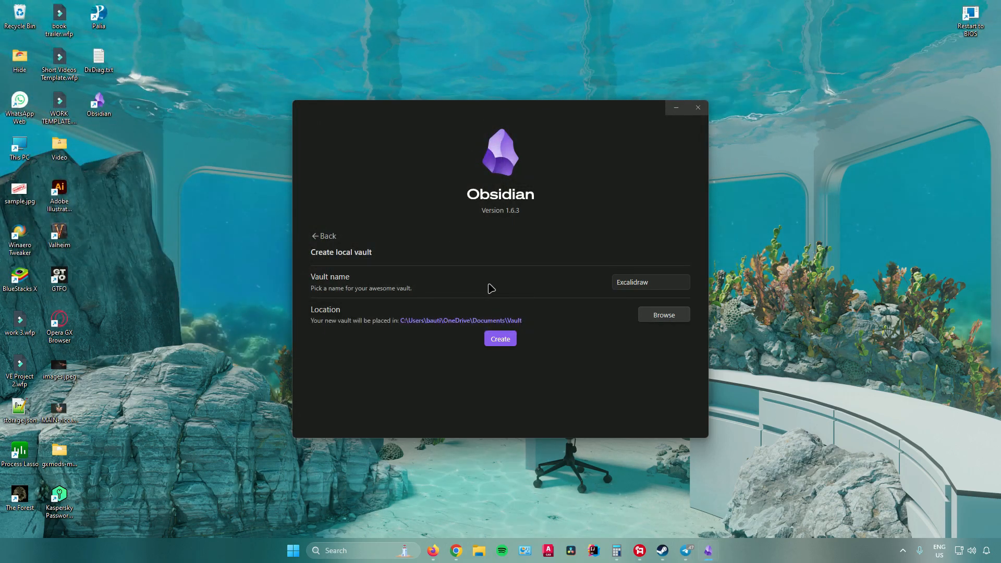
pyautogui.click(501, 340)
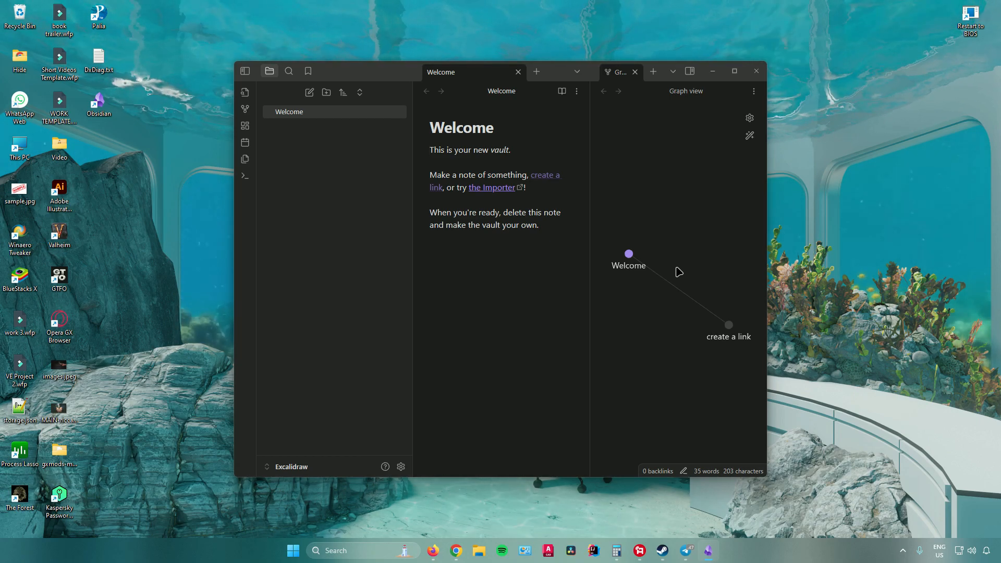
# - Maximize the vault window and turn on community plugins in the settings
pyautogui.press('super+Up')
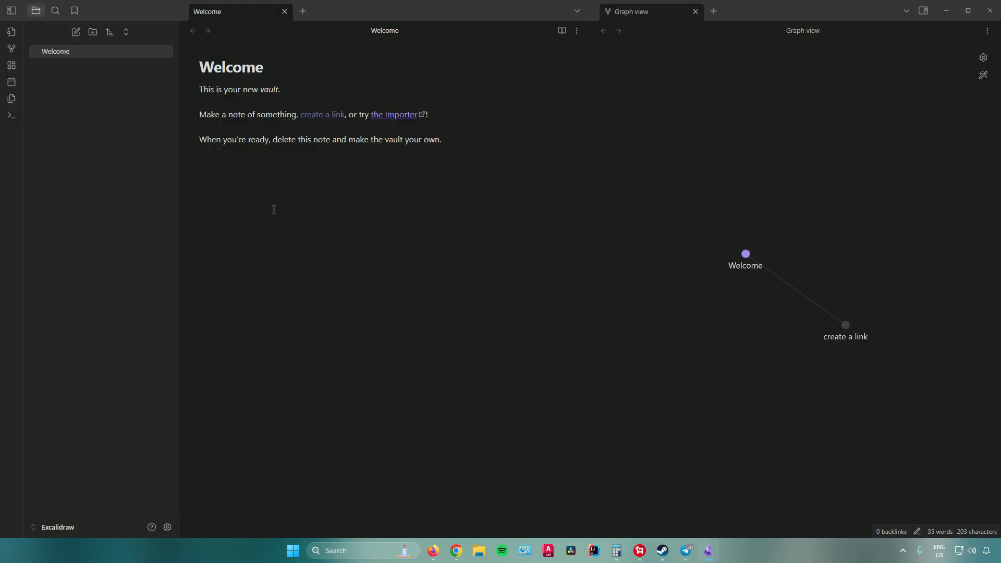
pyautogui.click(168, 528)
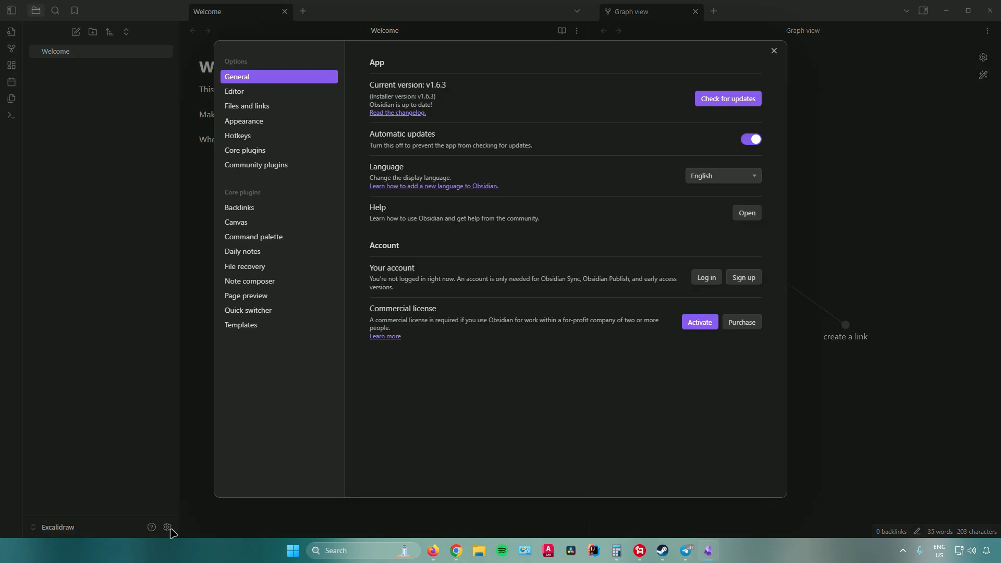
pyautogui.click(267, 167)
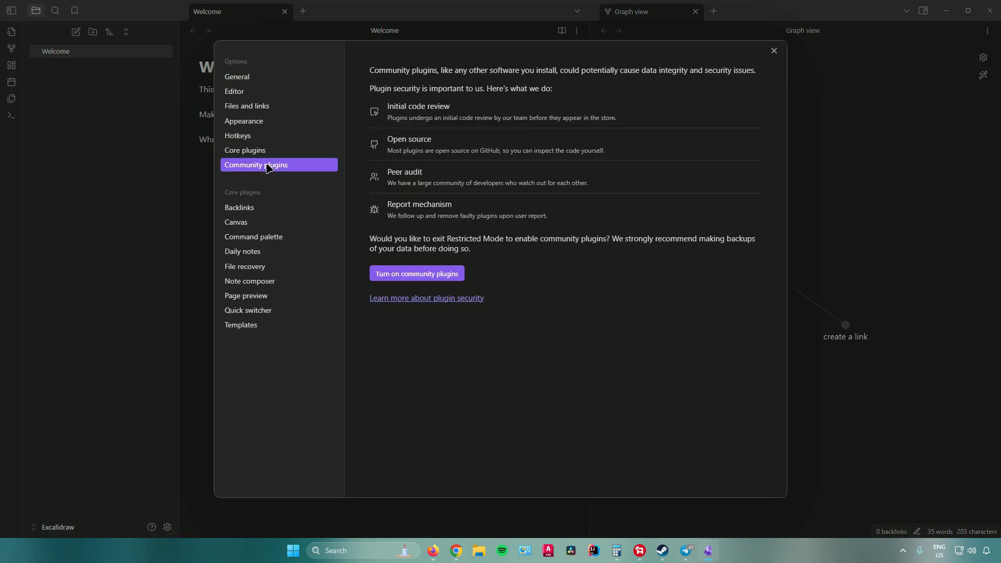
pyautogui.click(435, 275)
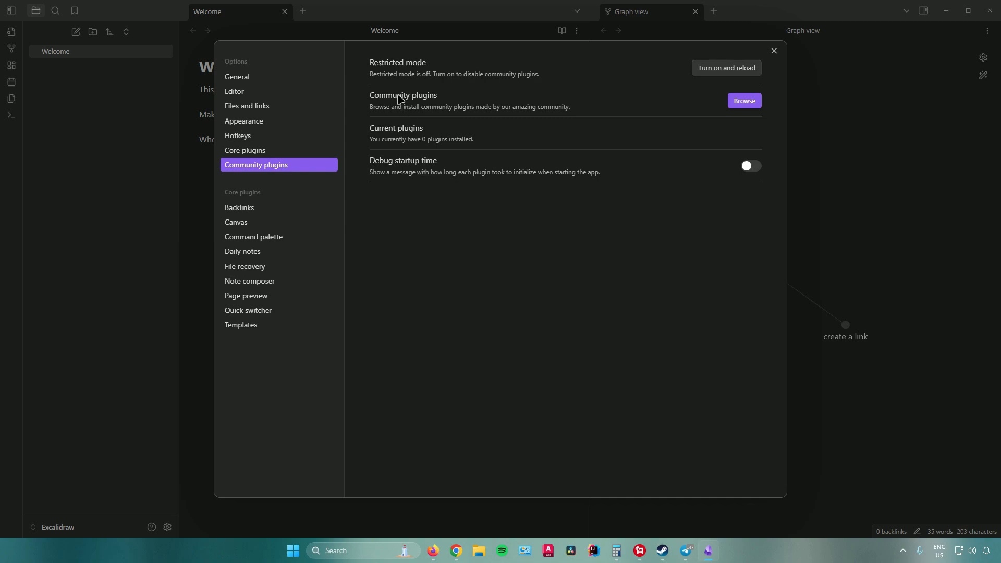
# - Install and enable the Excalidraw community plugin, and dismiss its welcome message
pyautogui.click(738, 104)
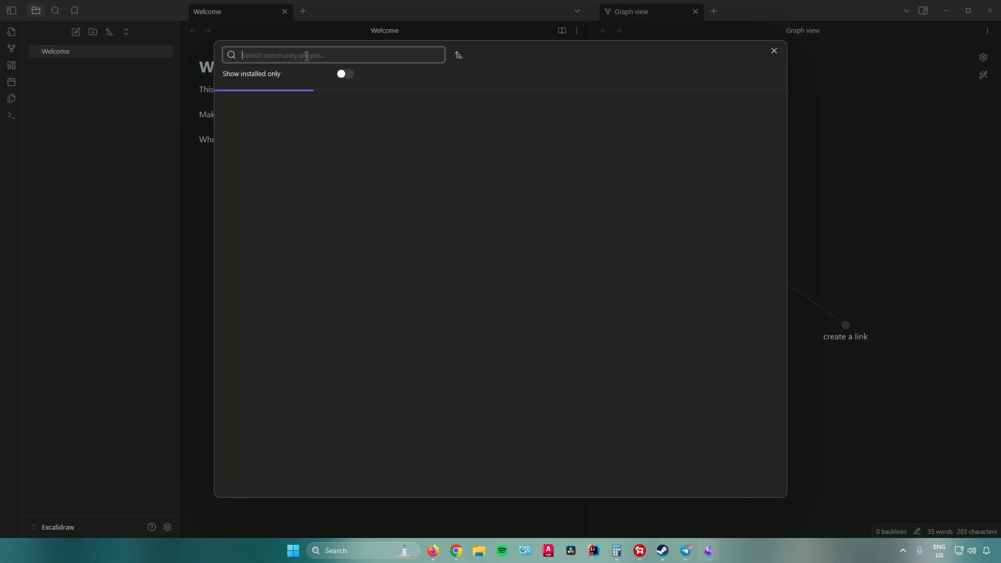
pyautogui.write('e')
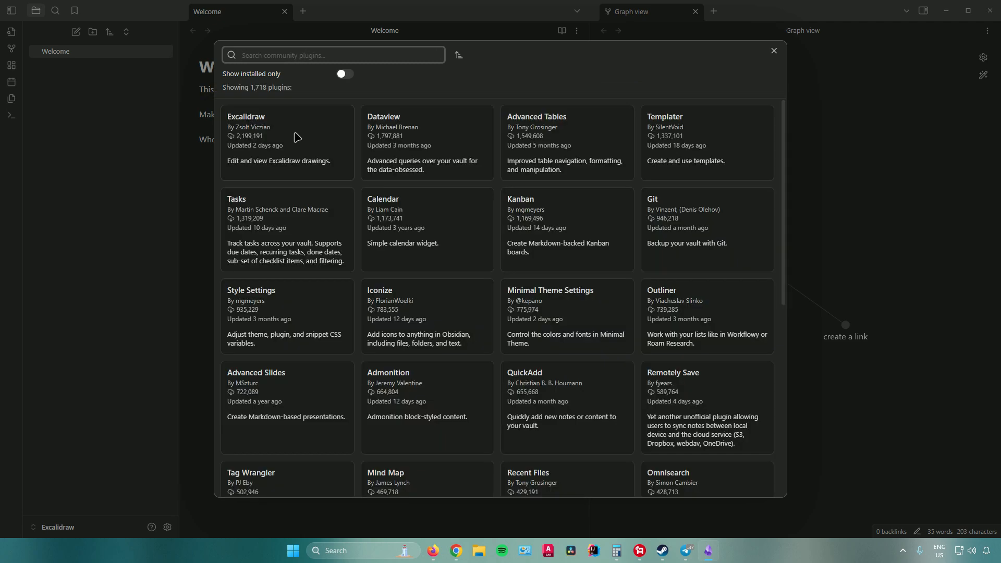
pyautogui.click(295, 133)
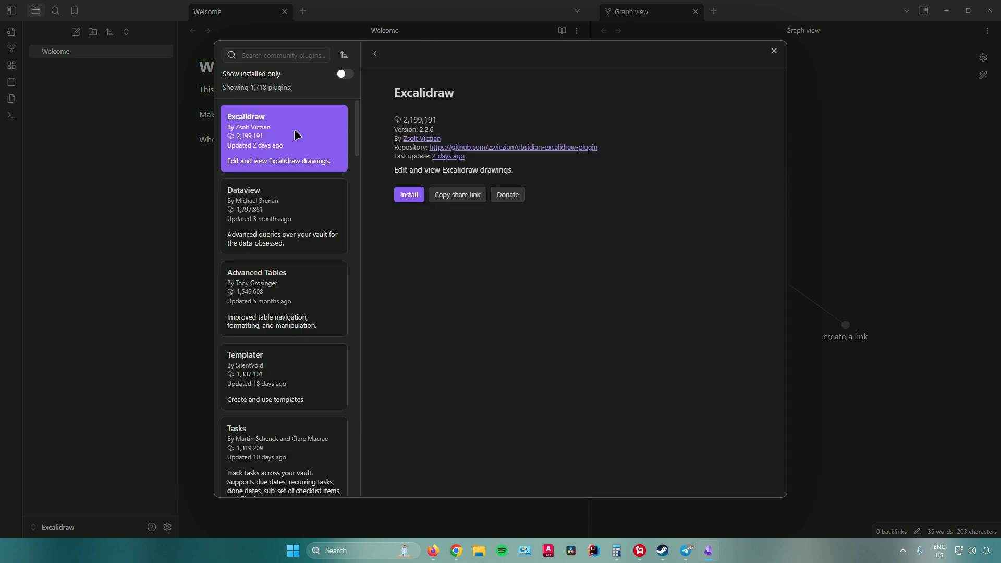
pyautogui.click(410, 195)
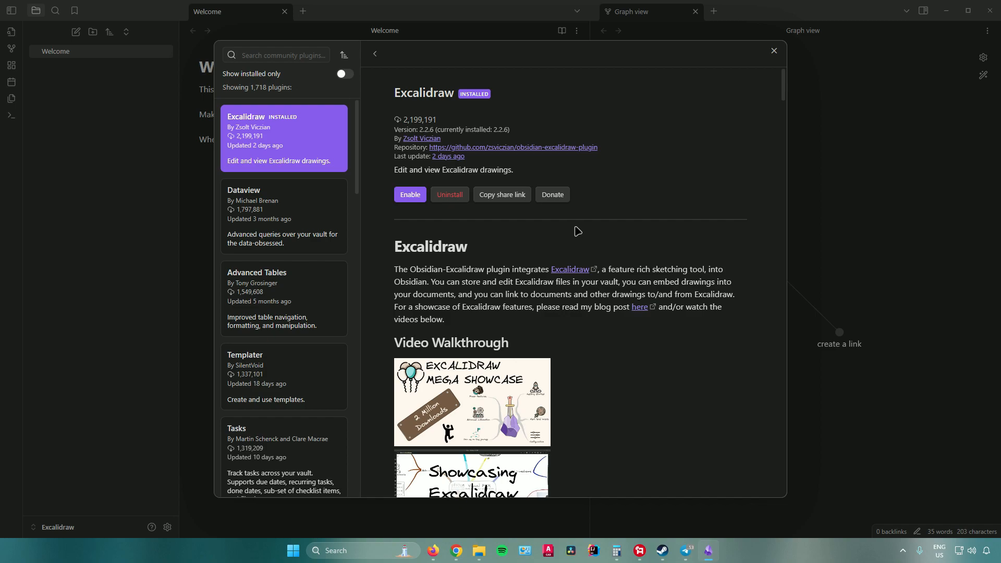
pyautogui.click(410, 195)
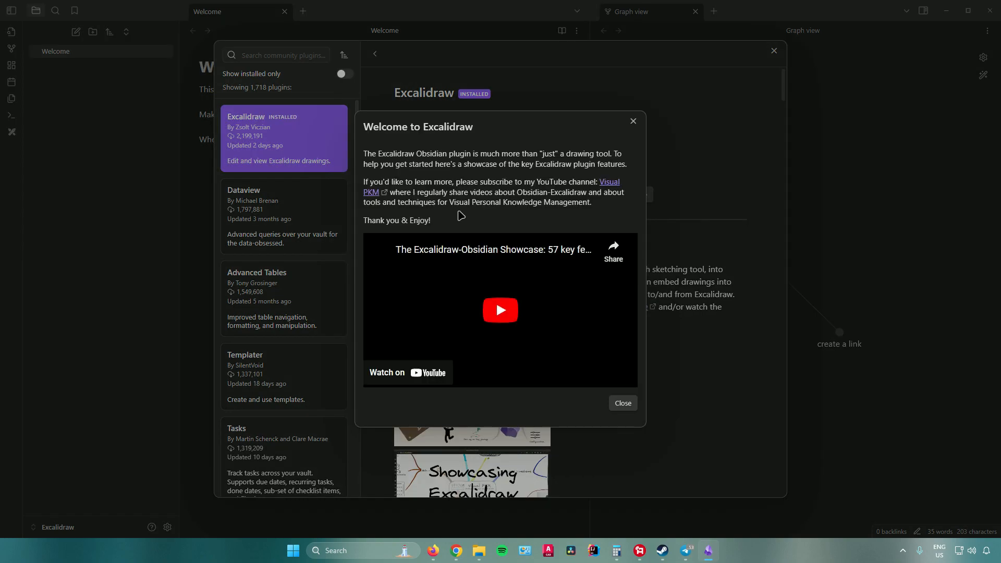
pyautogui.click(623, 403)
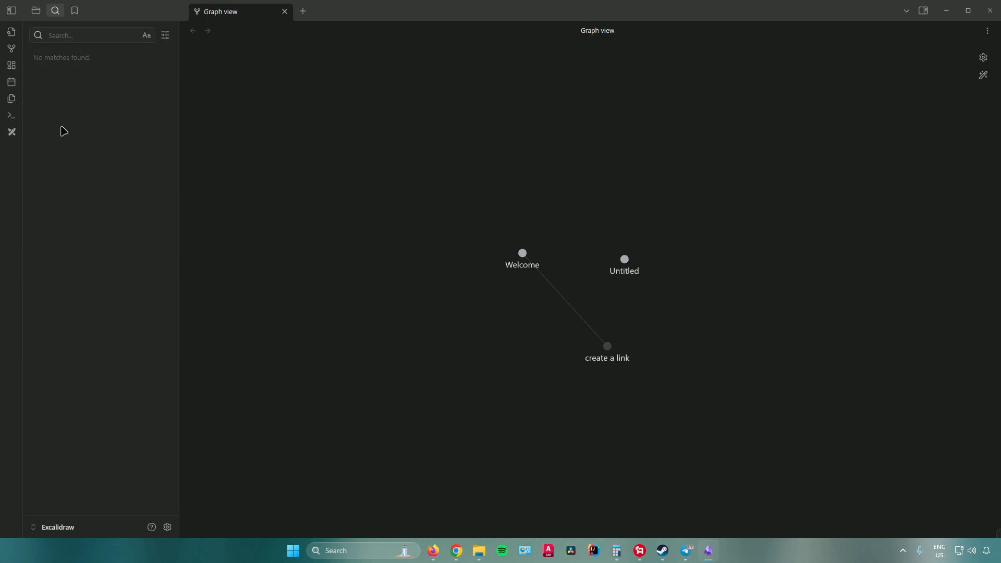
# - Create a new Excalidraw drawing in a new tab using the plugin's command
pyautogui.click(12, 115)
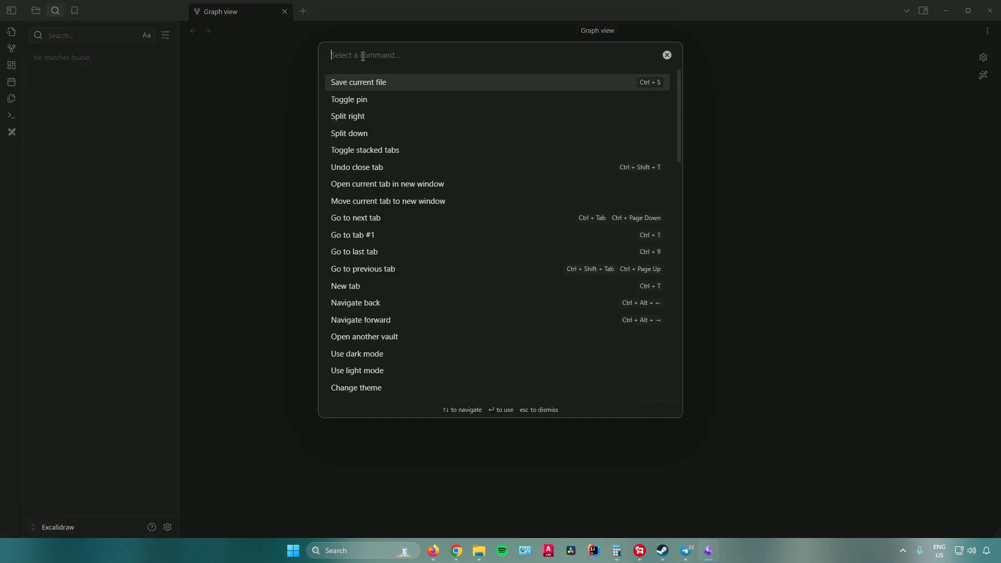
pyautogui.write('exca')
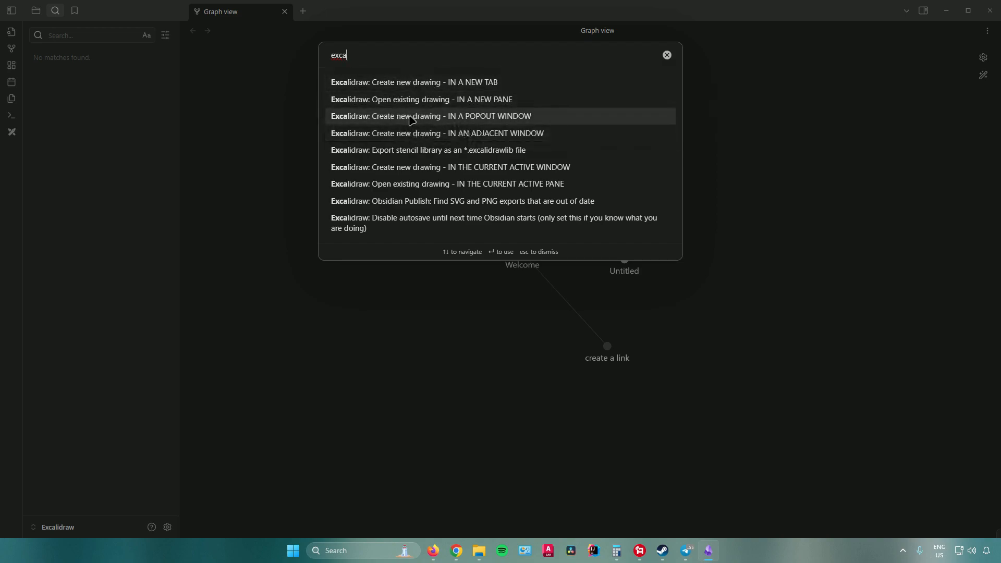
pyautogui.click(433, 84)
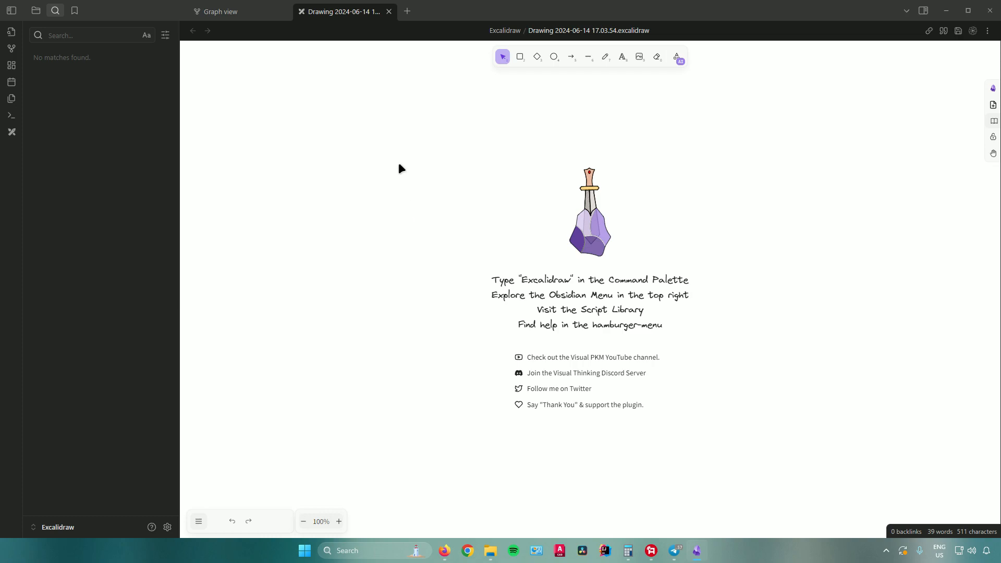
pyautogui.click(505, 56)
pyautogui.click(677, 58)
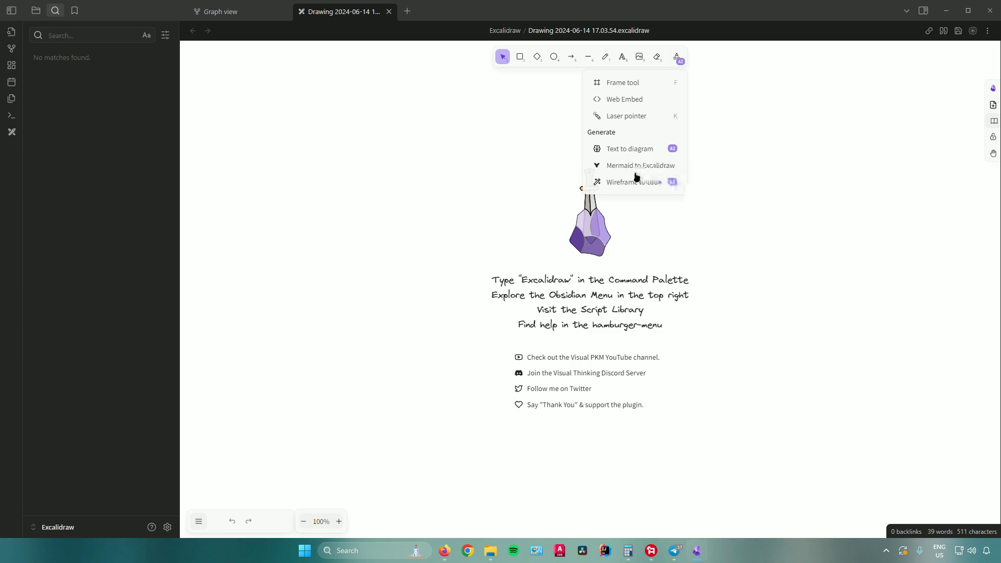
pyautogui.click(406, 154)
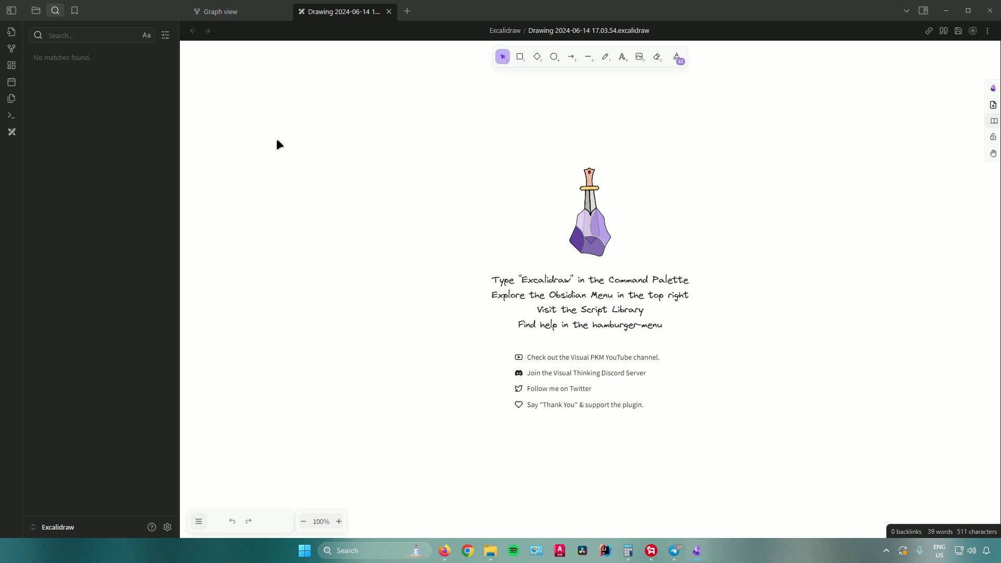
# - Filter the command list by "excal" and look through the Excalidraw commands available for the open drawing
pyautogui.click(11, 116)
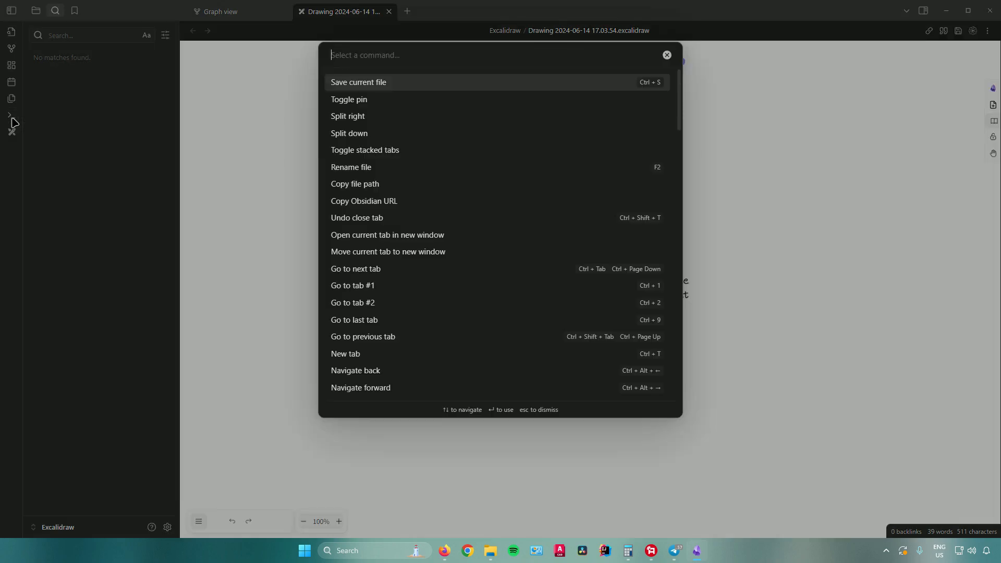
pyautogui.write('excal')
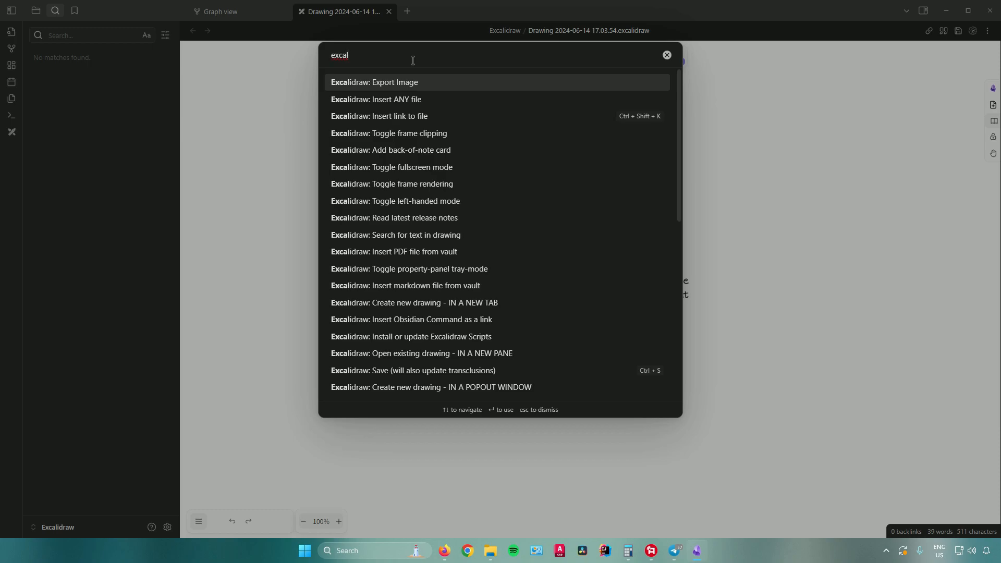
pyautogui.scroll(-5, 412, 151)
pyautogui.scroll(5, 426, 164)
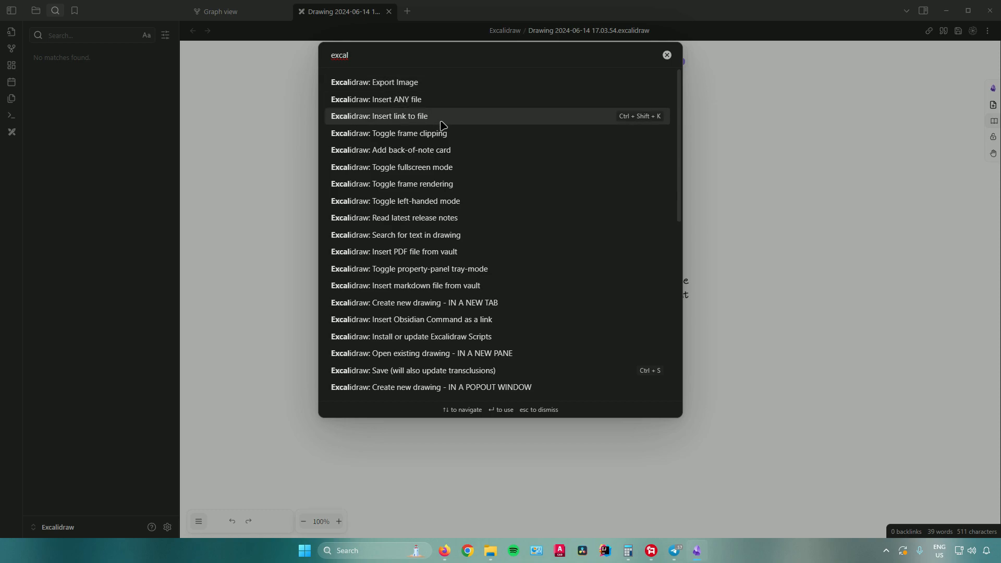
pyautogui.scroll(-3, 443, 125)
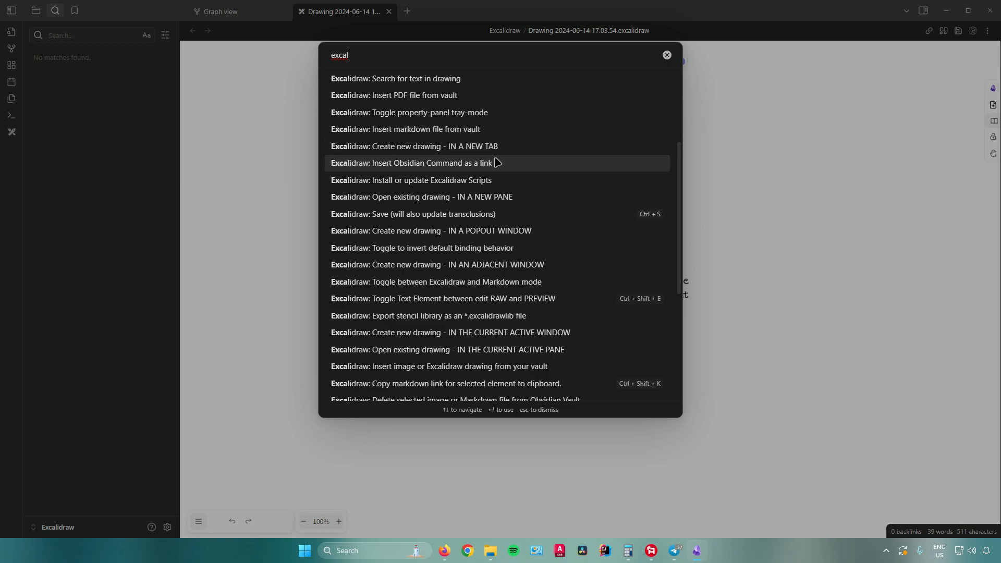
pyautogui.scroll(-1, 494, 163)
pyautogui.scroll(1, 496, 167)
pyautogui.scroll(-4, 496, 188)
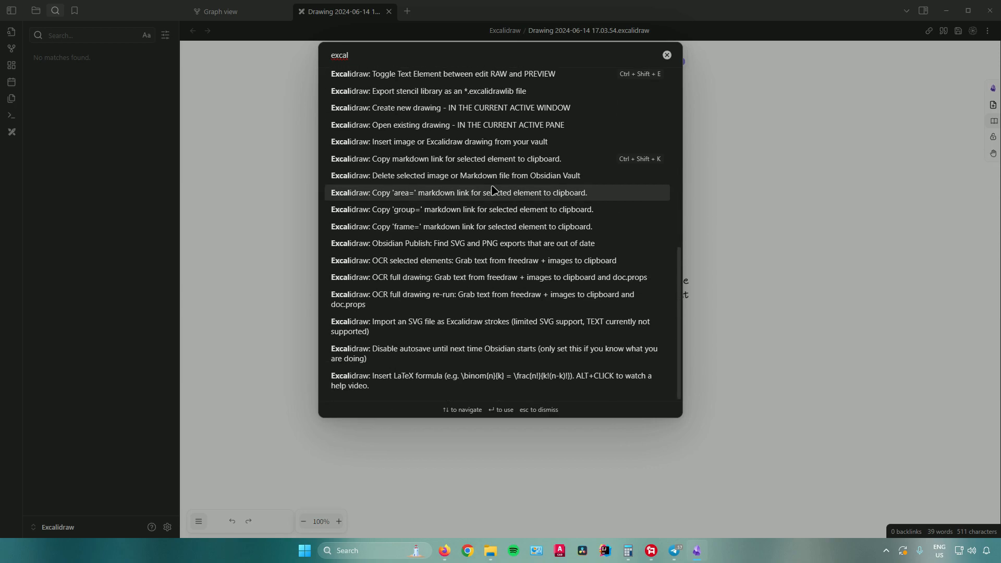
pyautogui.scroll(8, 495, 192)
pyautogui.scroll(-7, 503, 194)
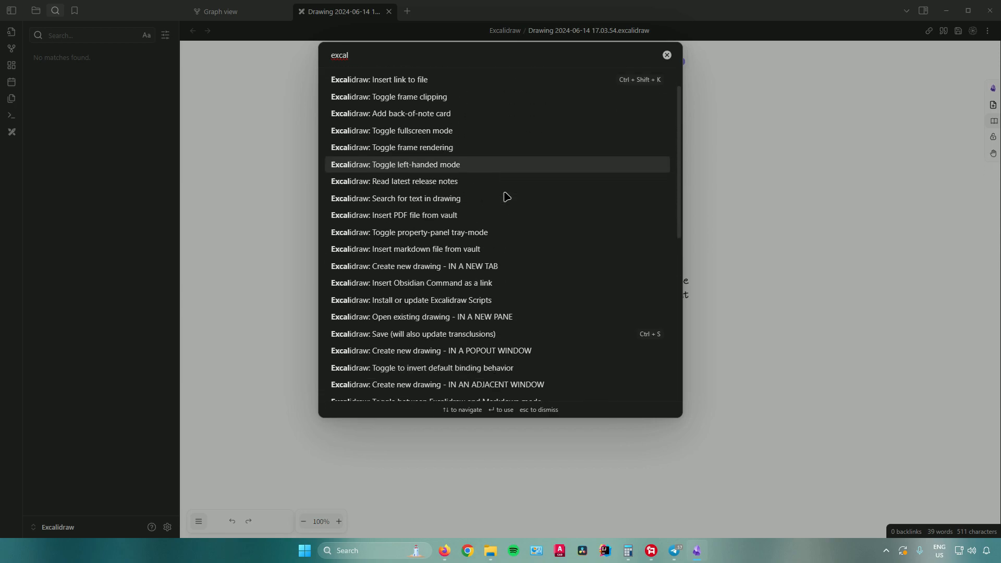
pyautogui.scroll(-2, 506, 196)
pyautogui.scroll(5, 521, 188)
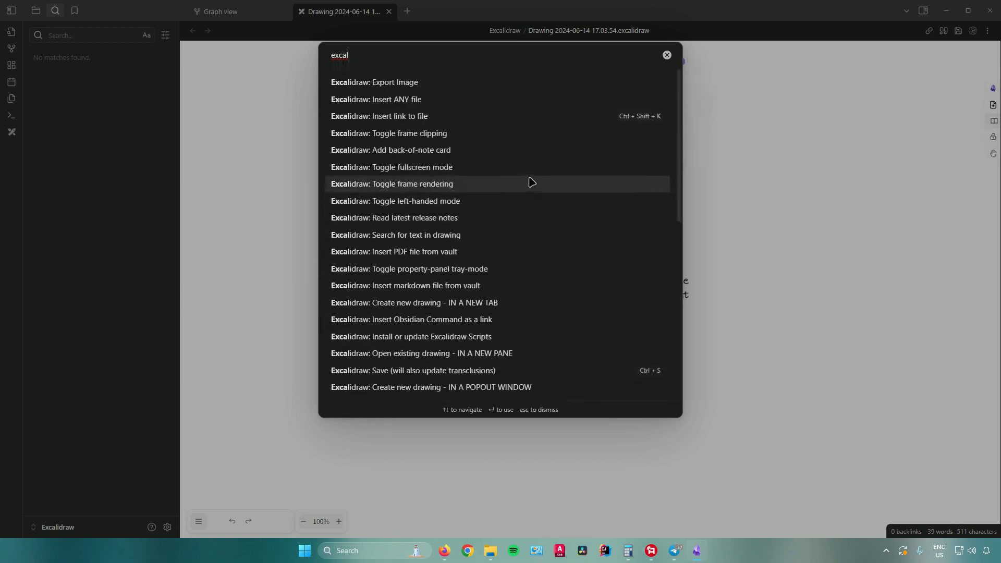
# - Close the list of Excalidraw commands to get back to the blank drawing
pyautogui.click(666, 57)
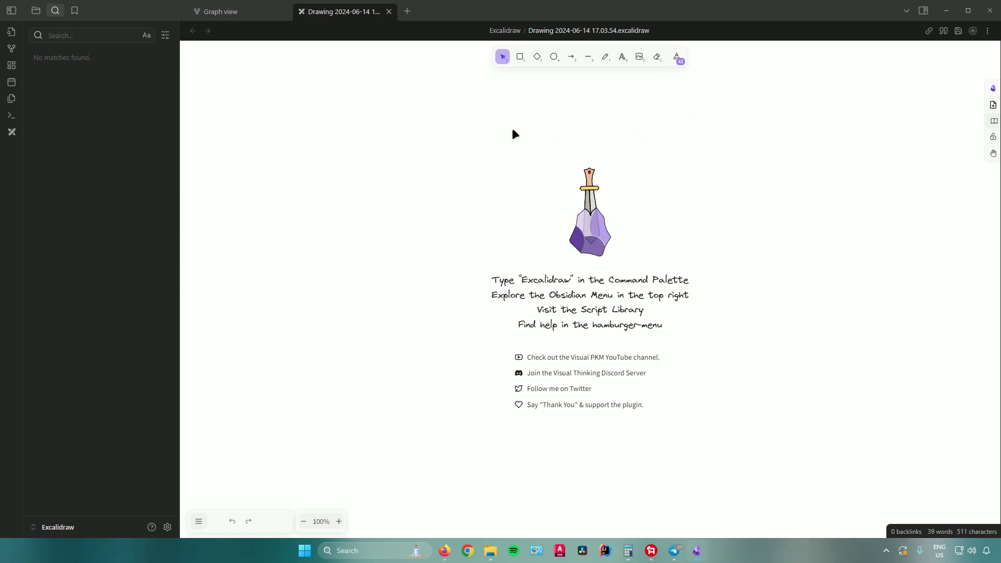
pyautogui.moveTo(442, 83); pyautogui.dragTo(535, 141)
pyautogui.moveTo(347, 94); pyautogui.dragTo(623, 238)
pyautogui.moveTo(334, 131); pyautogui.dragTo(594, 216)
pyautogui.moveTo(355, 127); pyautogui.dragTo(709, 262)
pyautogui.moveTo(364, 128); pyautogui.dragTo(834, 272)
# - Draw two similarly sized rounded rectangles side by side in the upper part of the canvas
pyautogui.click(520, 58)
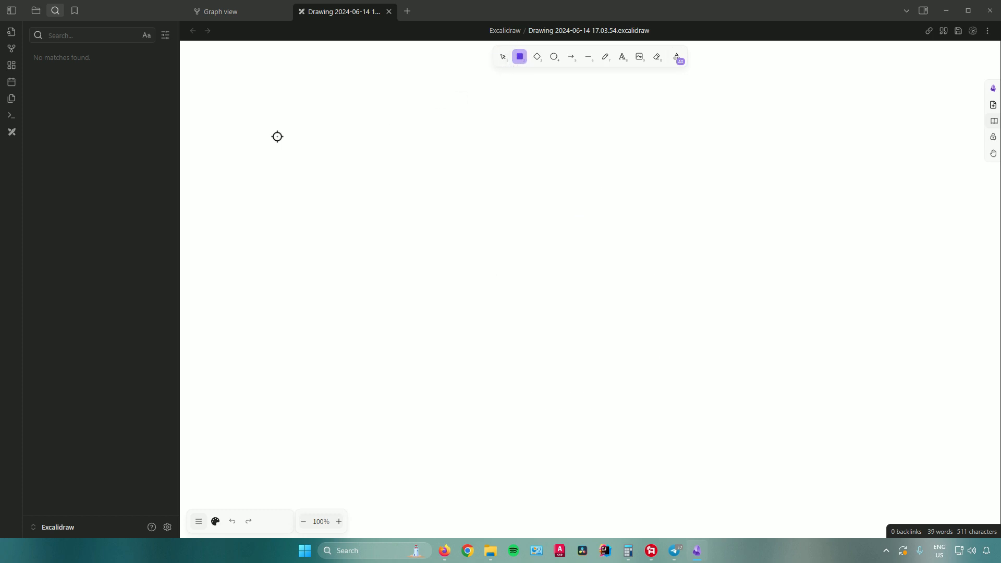
pyautogui.moveTo(269, 131); pyautogui.dragTo(396, 204)
pyautogui.moveTo(449, 145); pyautogui.dragTo(499, 185)
pyautogui.click(520, 56)
pyautogui.moveTo(456, 141); pyautogui.dragTo(571, 215)
# - Draw two diamonds side by side below the second rectangle
pyautogui.click(537, 57)
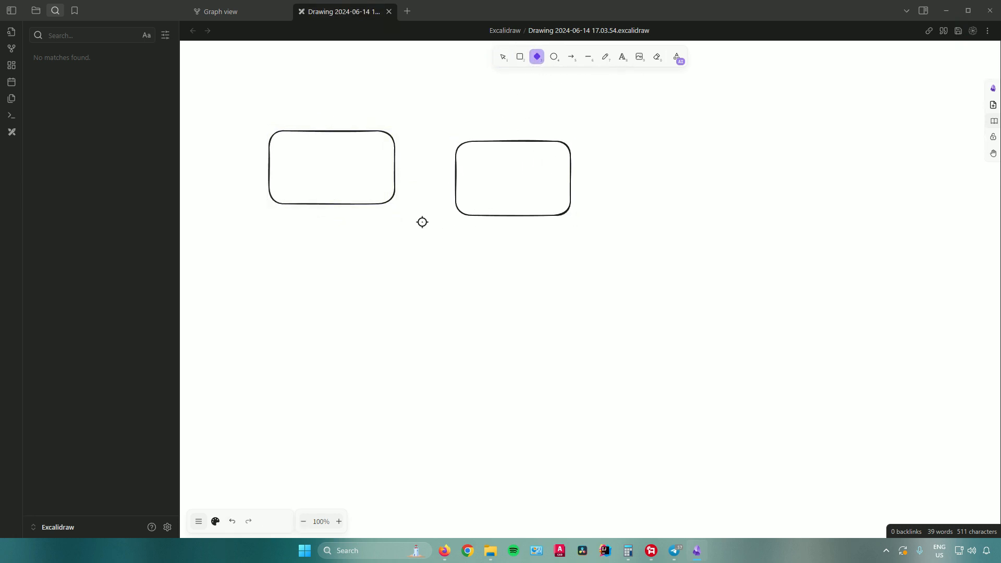
pyautogui.moveTo(404, 256); pyautogui.dragTo(490, 334)
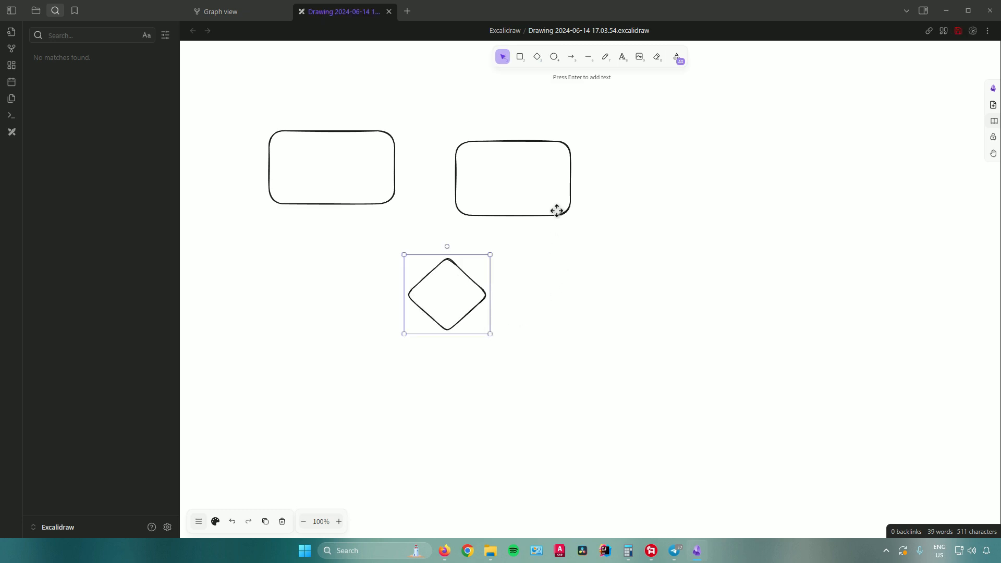
pyautogui.click(538, 56)
pyautogui.moveTo(531, 257); pyautogui.dragTo(626, 336)
# - Draw a wide ellipse beside the second rectangle and a smaller ellipse beneath it
pyautogui.press('4')
pyautogui.moveTo(634, 158); pyautogui.dragTo(817, 195)
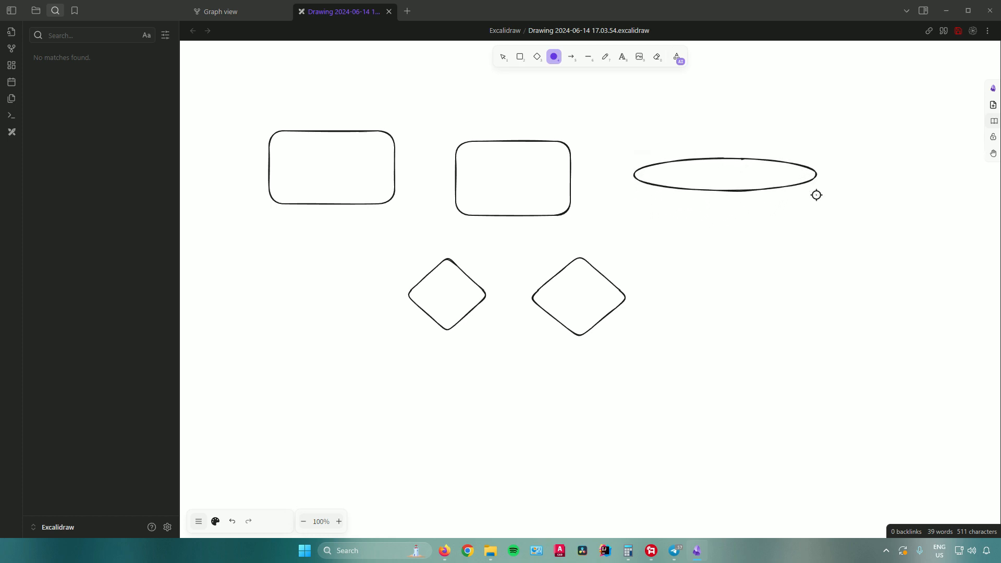
pyautogui.moveTo(817, 194); pyautogui.dragTo(810, 223)
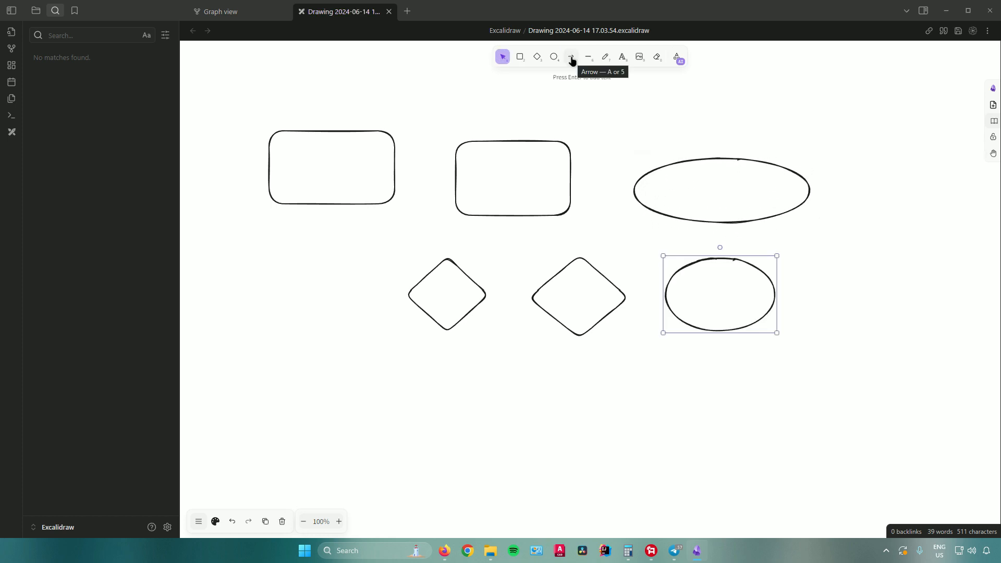
# - Draw an arrow from the lower edge of the second rectangle to the top of each diamond
pyautogui.click(572, 59)
pyautogui.moveTo(594, 142)
pyautogui.mouseDown()
pyautogui.moveTo(599, 216)
pyautogui.moveTo(580, 260)
pyautogui.mouseUp()
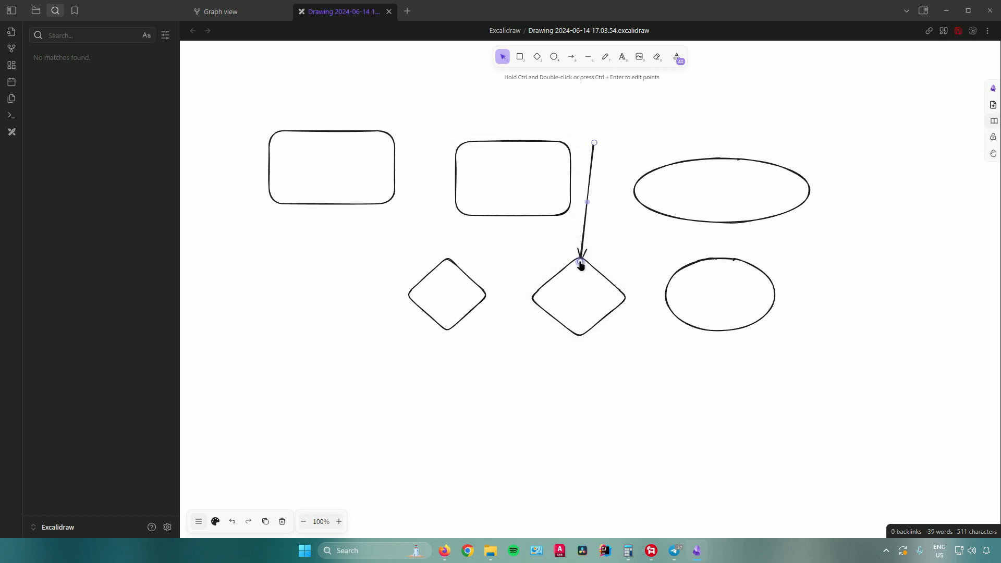
pyautogui.moveTo(595, 142); pyautogui.dragTo(543, 216)
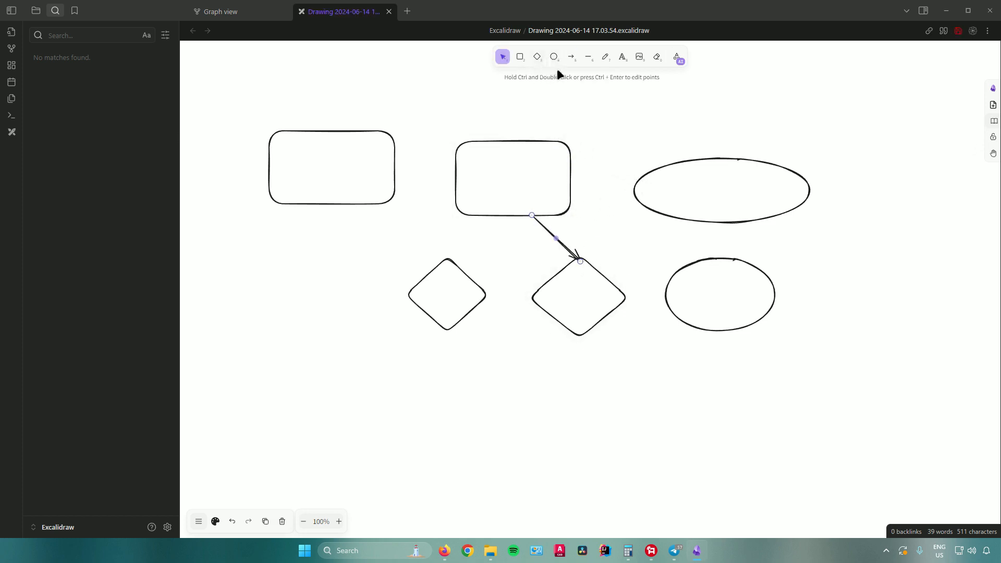
pyautogui.click(570, 60)
pyautogui.moveTo(479, 214); pyautogui.dragTo(448, 260)
# - Connect the two rectangles, the second rectangle and the wide ellipse, and the two ellipses with straight lines
pyautogui.click(589, 57)
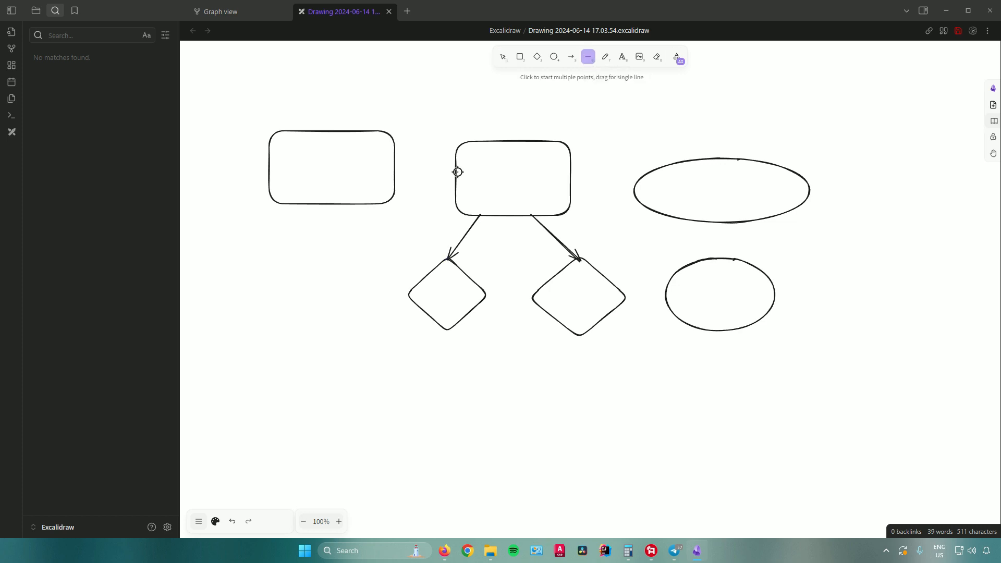
pyautogui.moveTo(455, 172); pyautogui.dragTo(394, 170)
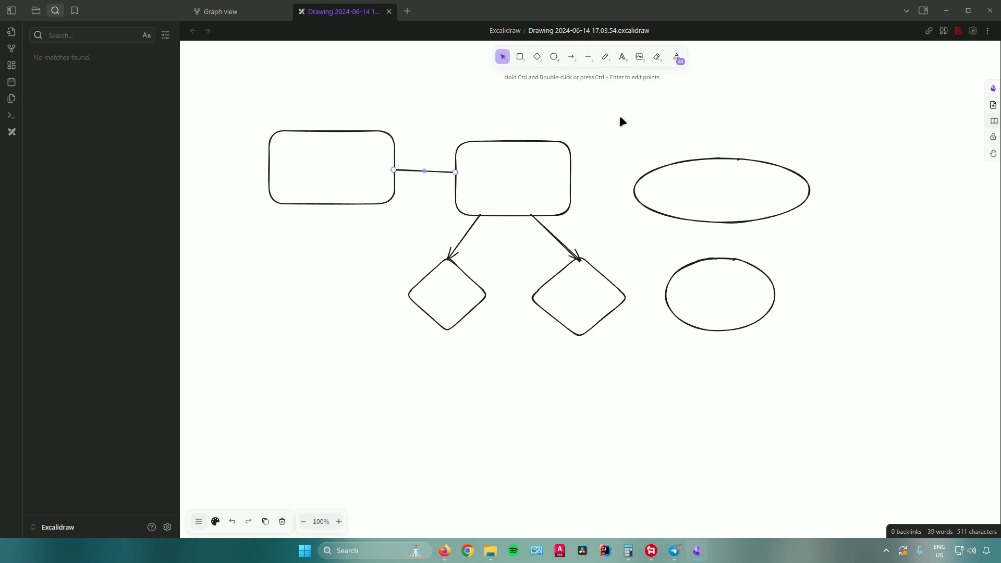
pyautogui.click(585, 60)
pyautogui.moveTo(572, 175); pyautogui.dragTo(638, 191)
pyautogui.press('l')
pyautogui.moveTo(725, 222); pyautogui.dragTo(724, 259)
# - Draw a few freehand strokes and a dot above the wide ellipse with the Draw tool
pyautogui.click(605, 56)
pyautogui.moveTo(604, 114)
pyautogui.mouseDown()
pyautogui.moveTo(626, 136)
pyautogui.moveTo(652, 137)
pyautogui.mouseUp()
pyautogui.moveTo(688, 106); pyautogui.dragTo(705, 135)
pyautogui.click(719, 100)
pyautogui.moveTo(727, 96); pyautogui.dragTo(761, 129)
# - Add the label "text" inside the second rectangle
pyautogui.click(623, 57)
pyautogui.click(480, 168)
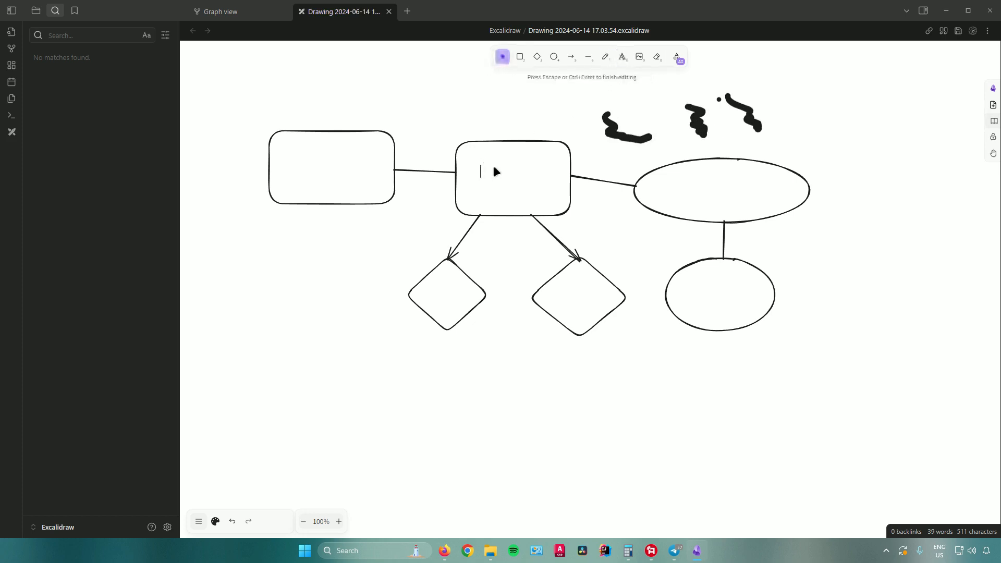
pyautogui.write('textr')
pyautogui.click(322, 157)
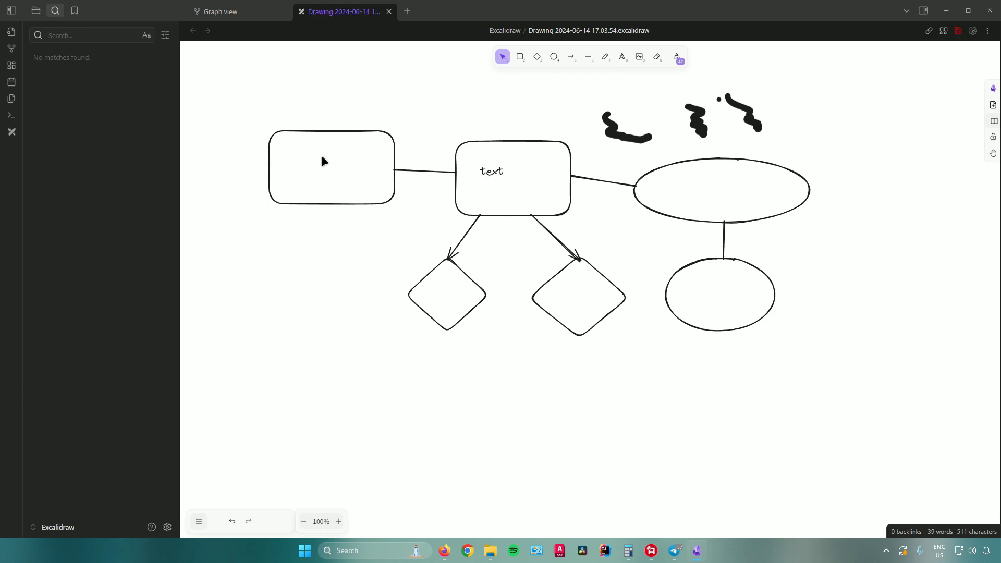
# - Put a freehand dot and the label "Sample" inside the first rectangle
pyautogui.click(603, 60)
pyautogui.click(308, 175)
pyautogui.click(621, 60)
pyautogui.click(334, 187)
pyautogui.write('Sample')
pyautogui.click(662, 66)
# - Check the file picker of the image insertion tool and cancel it without choosing a file
pyautogui.click(643, 59)
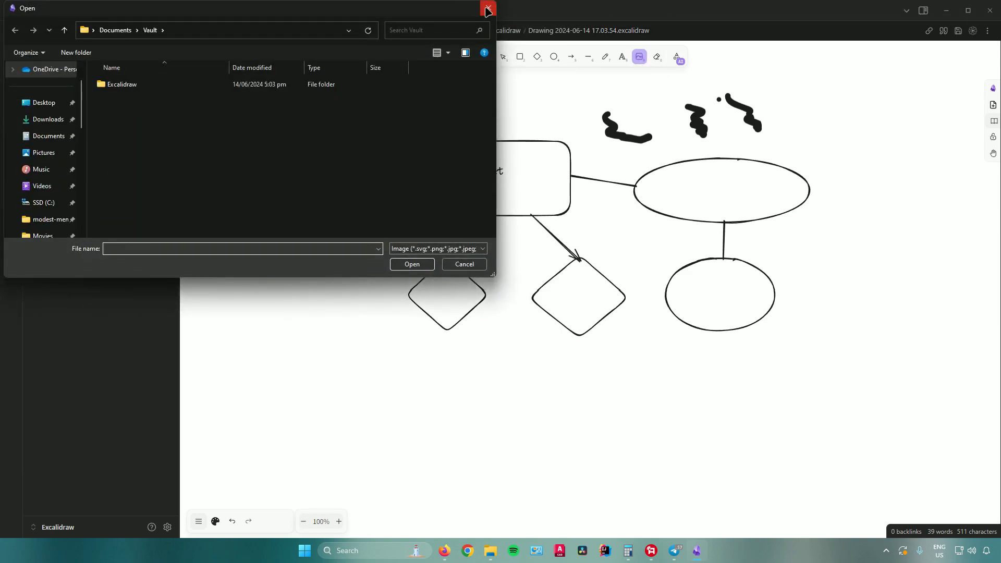
pyautogui.click(489, 9)
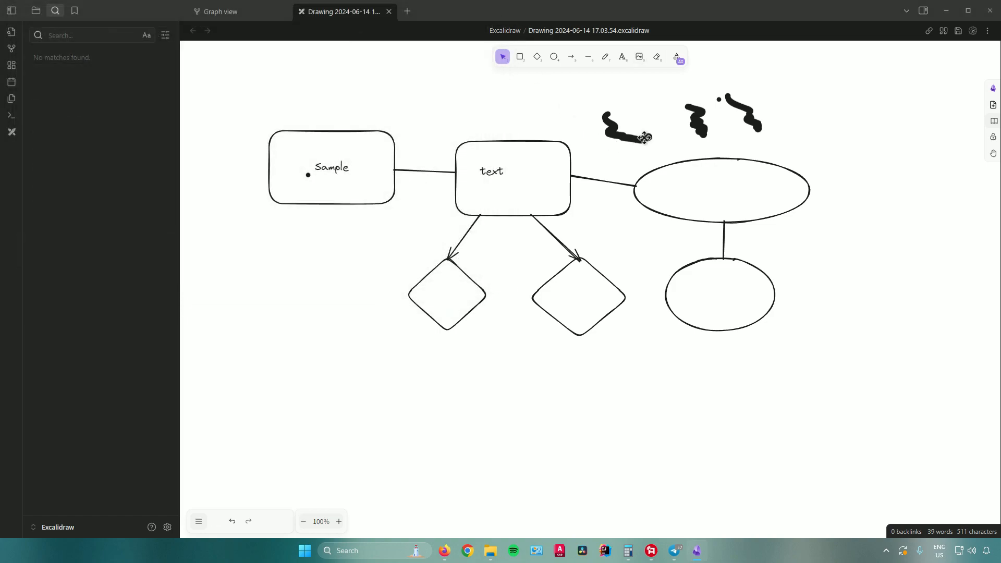
# - Erase all the freehand strokes above the wide ellipse
pyautogui.click(659, 60)
pyautogui.moveTo(662, 130)
pyautogui.mouseDown()
pyautogui.moveTo(608, 120)
pyautogui.moveTo(607, 131)
pyautogui.moveTo(621, 128)
pyautogui.mouseUp()
pyautogui.moveTo(691, 107)
pyautogui.mouseDown()
pyautogui.moveTo(721, 97)
pyautogui.moveTo(766, 129)
pyautogui.mouseUp()
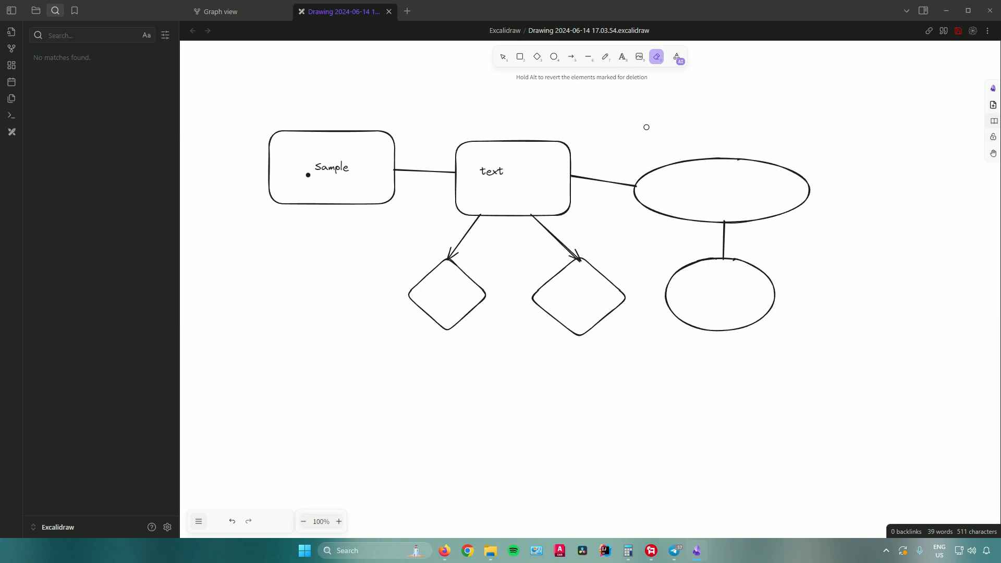
# - Draw one frame and move it above the second rectangle's near corner, and add another frame above the wide ellipse
pyautogui.click(679, 61)
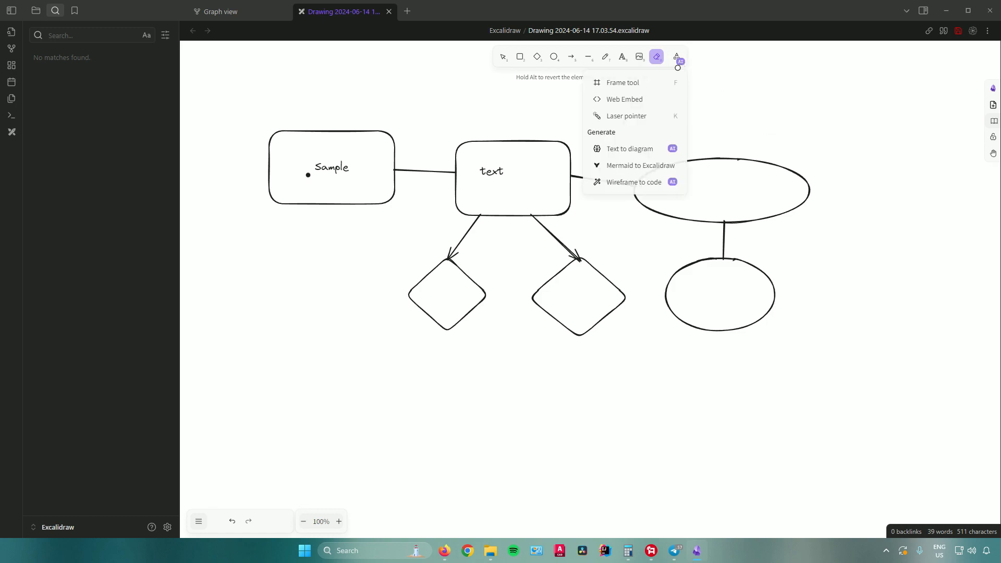
pyautogui.click(645, 85)
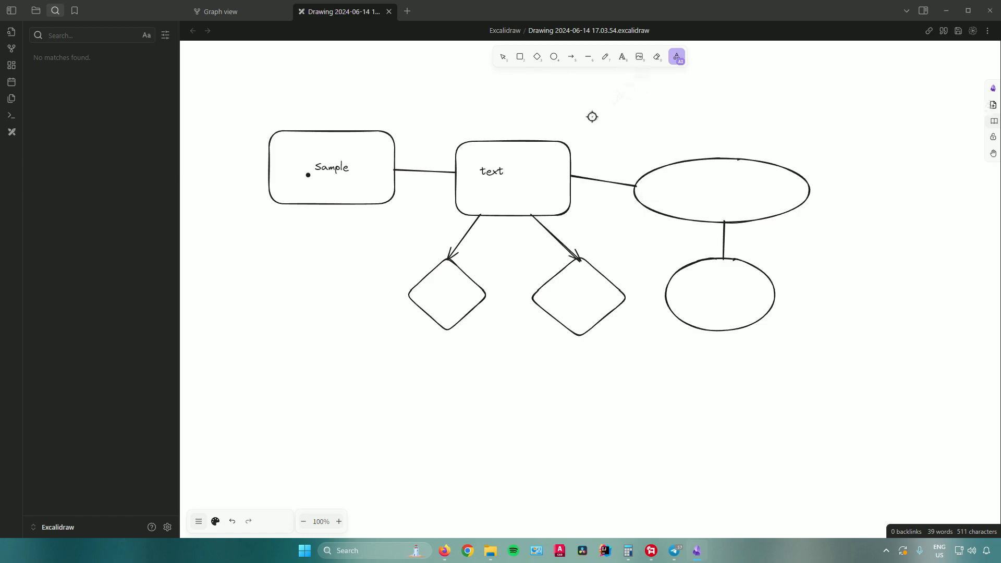
pyautogui.moveTo(584, 91); pyautogui.dragTo(687, 154)
pyautogui.moveTo(650, 122); pyautogui.dragTo(460, 96)
pyautogui.click(676, 57)
pyautogui.click(633, 83)
pyautogui.moveTo(601, 81); pyautogui.dragTo(709, 125)
# - Try the laser pointer with a stroke between the second rectangle and the wide ellipse
pyautogui.press('k')
pyautogui.moveTo(596, 205)
pyautogui.mouseDown()
pyautogui.moveTo(642, 282)
pyautogui.moveTo(642, 410)
pyautogui.moveTo(350, 359)
pyautogui.moveTo(608, 349)
pyautogui.moveTo(886, 148)
pyautogui.moveTo(885, 285)
pyautogui.moveTo(794, 447)
pyautogui.moveTo(640, 318)
pyautogui.moveTo(590, 152)
pyautogui.moveTo(407, 190)
pyautogui.moveTo(389, 315)
pyautogui.moveTo(336, 247)
pyautogui.moveTo(338, 347)
pyautogui.moveTo(510, 354)
pyautogui.moveTo(428, 234)
pyautogui.moveTo(479, 124)
pyautogui.moveTo(594, 146)
pyautogui.mouseUp()
# - Open the AI text-to-diagram generator and examine its prompt and preview areas
pyautogui.click(676, 56)
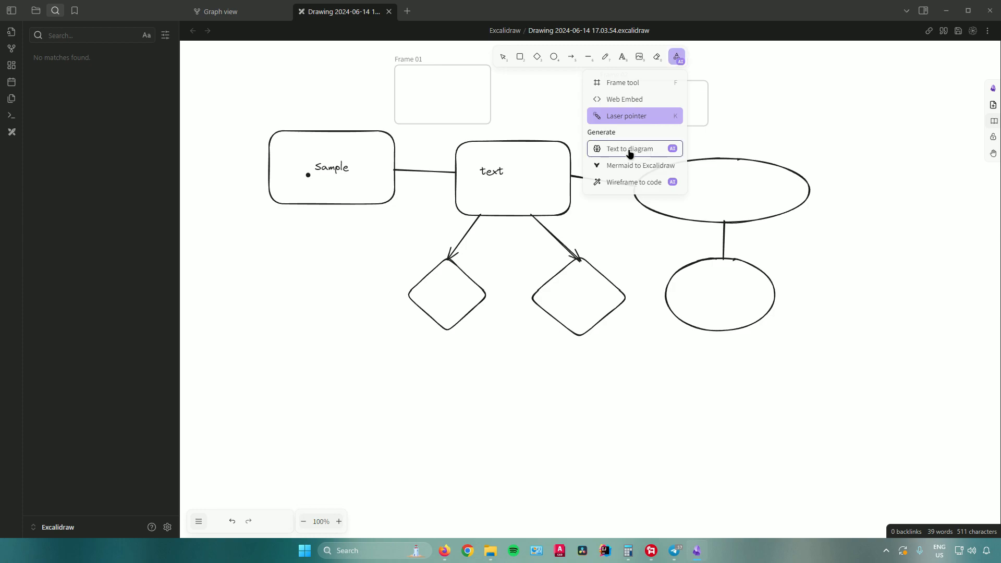
pyautogui.click(646, 150)
pyautogui.click(356, 204)
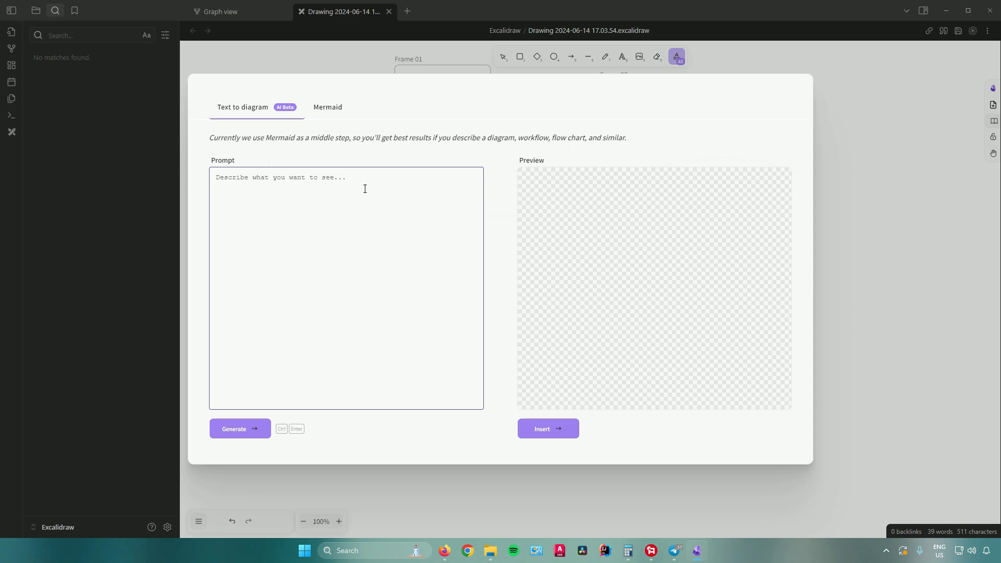
pyautogui.click(445, 146)
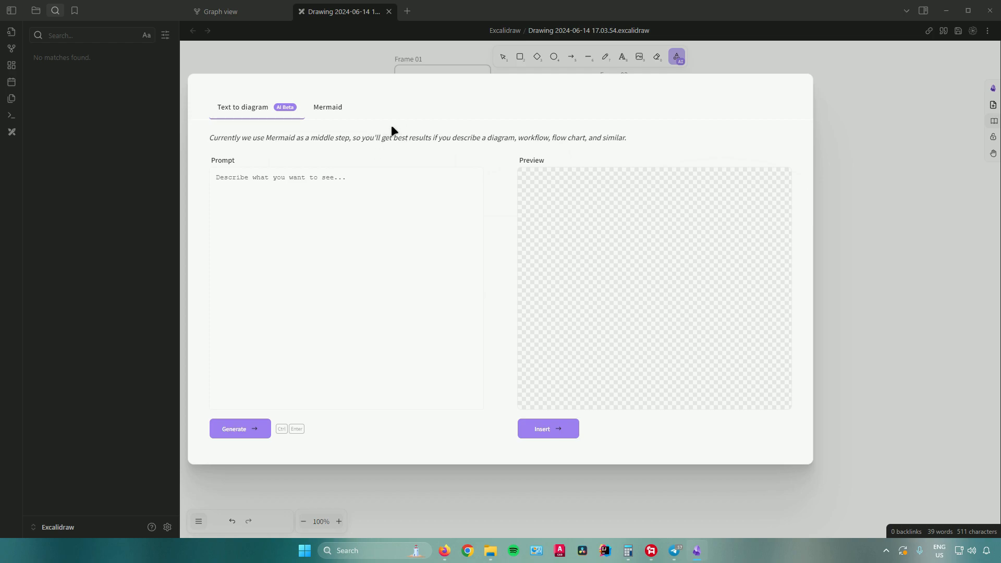
pyautogui.click(278, 189)
# - Review the sample Mermaid flowchart code about Christmas shopping and insert its diagram into the drawing
pyautogui.click(328, 107)
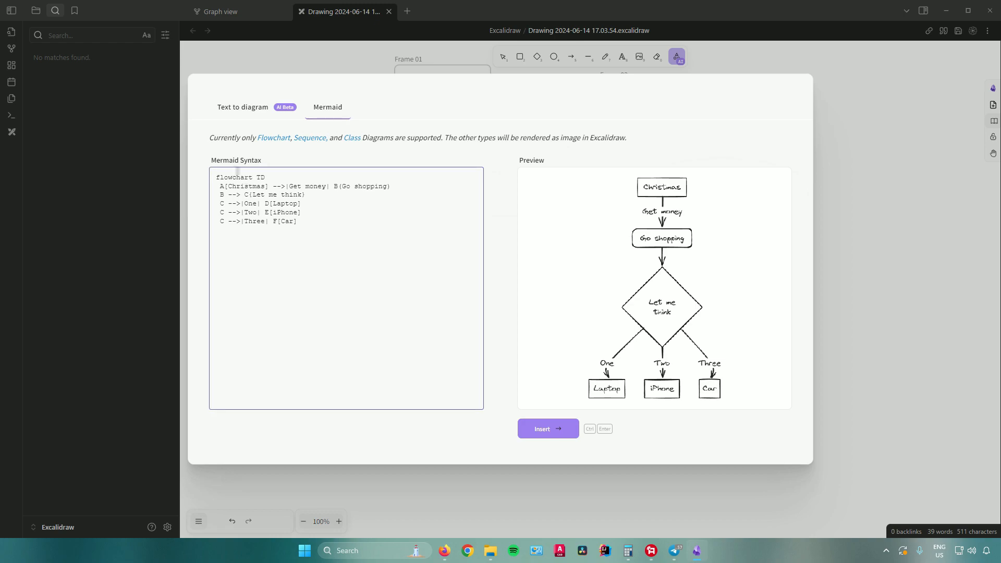
pyautogui.moveTo(219, 177); pyautogui.dragTo(250, 177)
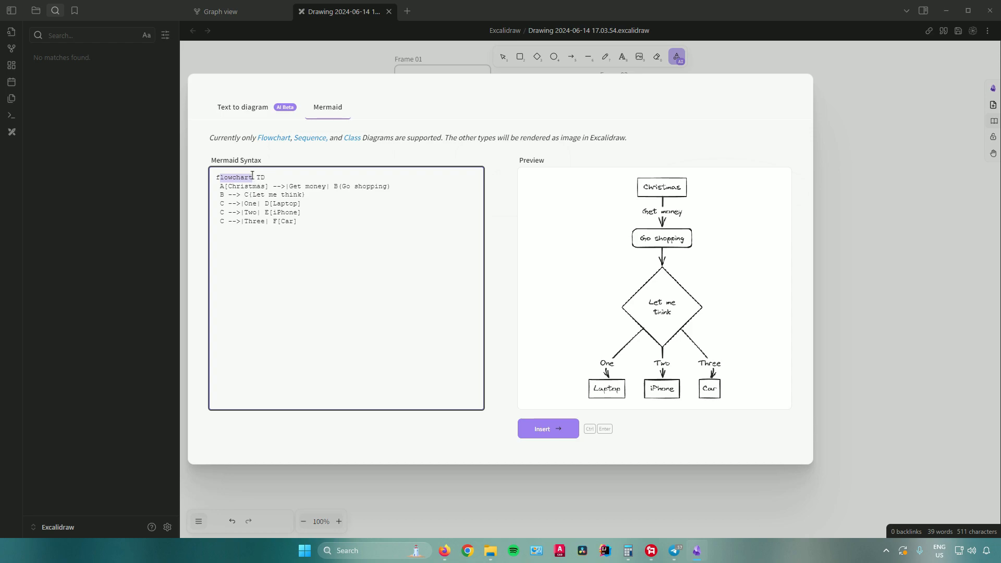
pyautogui.click(282, 176)
pyautogui.click(552, 427)
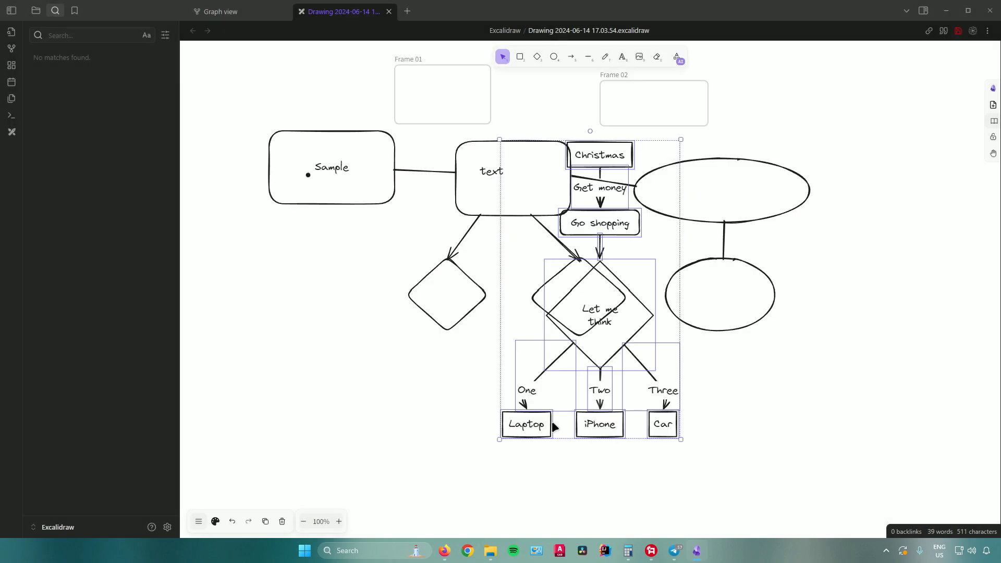
# - Move the inserted flowchart clear of the other shapes, beyond the ellipses, and scale it down
pyautogui.moveTo(615, 281); pyautogui.dragTo(924, 248)
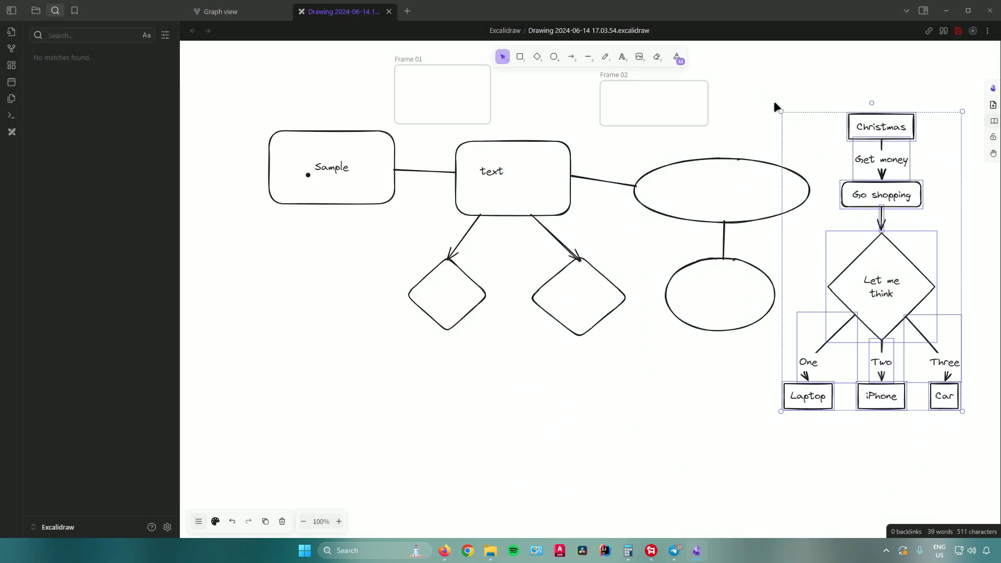
pyautogui.moveTo(781, 111); pyautogui.dragTo(870, 195)
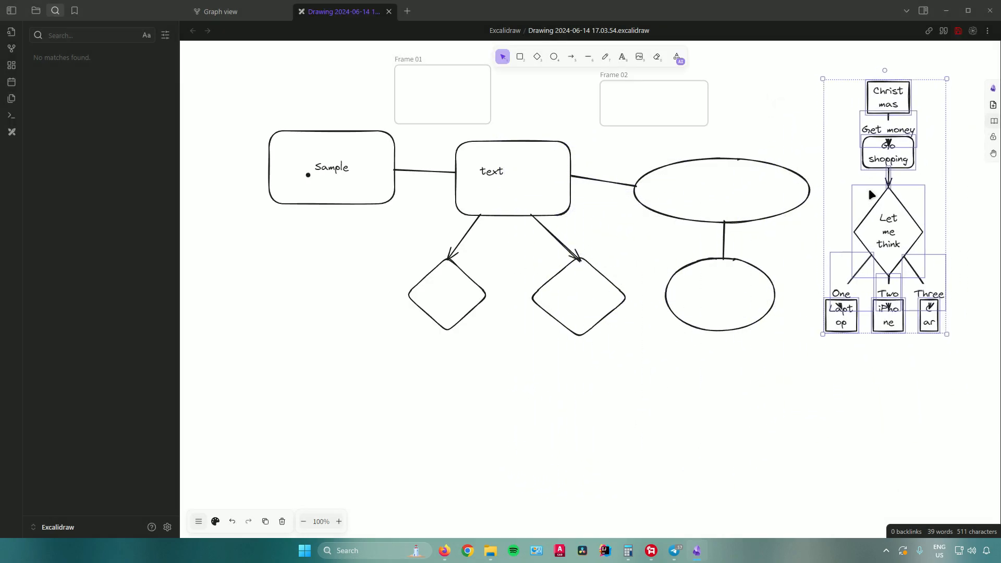
# - Look over the additional tools, including Wireframe to code, and dismiss them
pyautogui.click(677, 57)
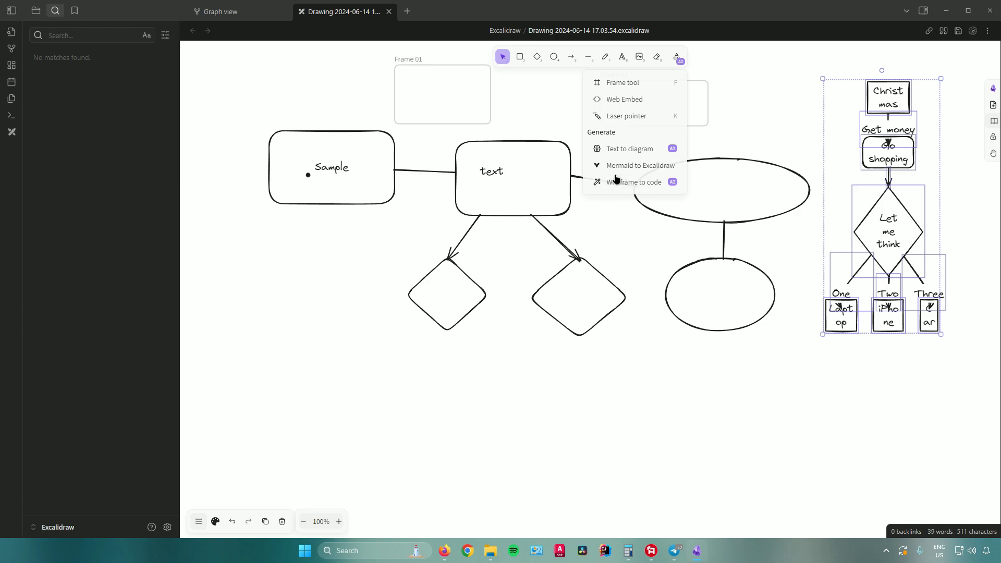
pyautogui.click(621, 233)
pyautogui.scroll(1, 325, 290)
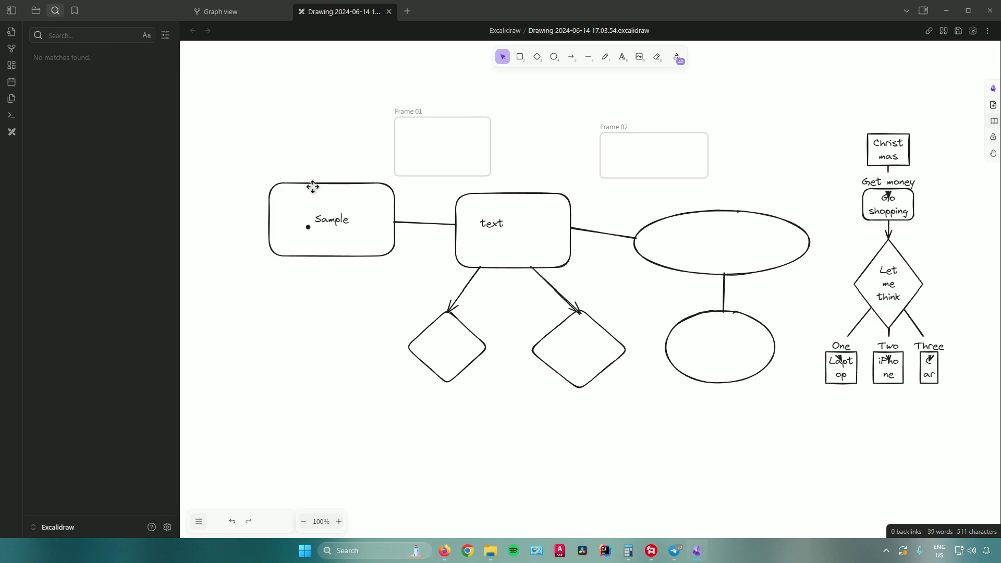
pyautogui.scroll(-1, 308, 277)
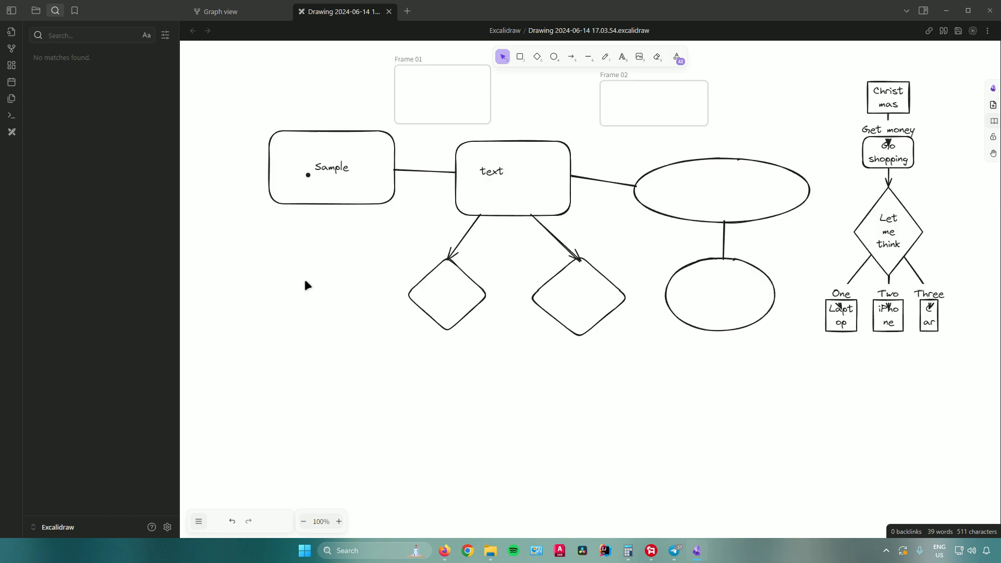
pyautogui.scroll(1, 308, 285)
# - Select the "Sample" rectangle, examine its stroke, background, font, opacity and layer properties plus the duplicate action, and deselect it
pyautogui.click(277, 247)
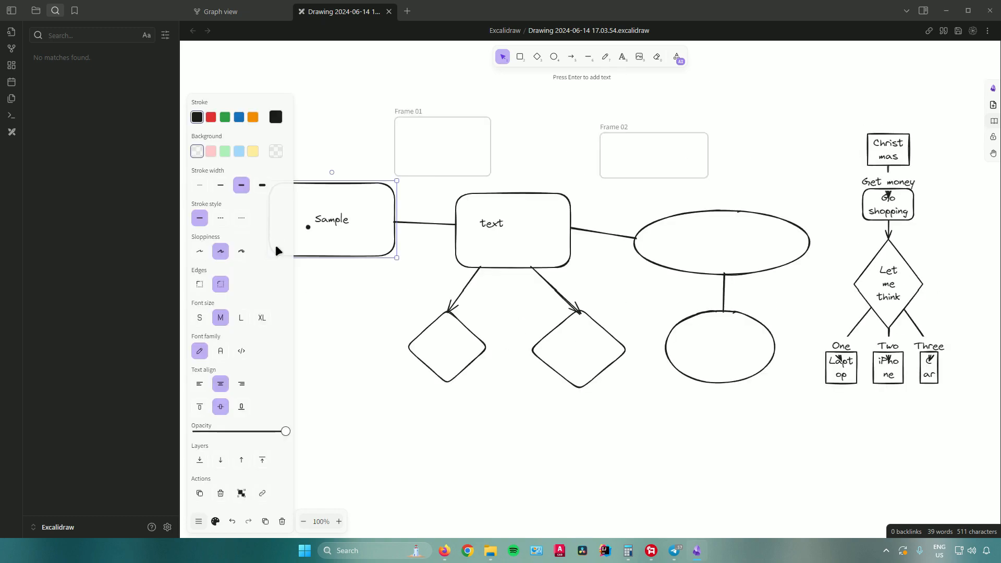
pyautogui.click(214, 523)
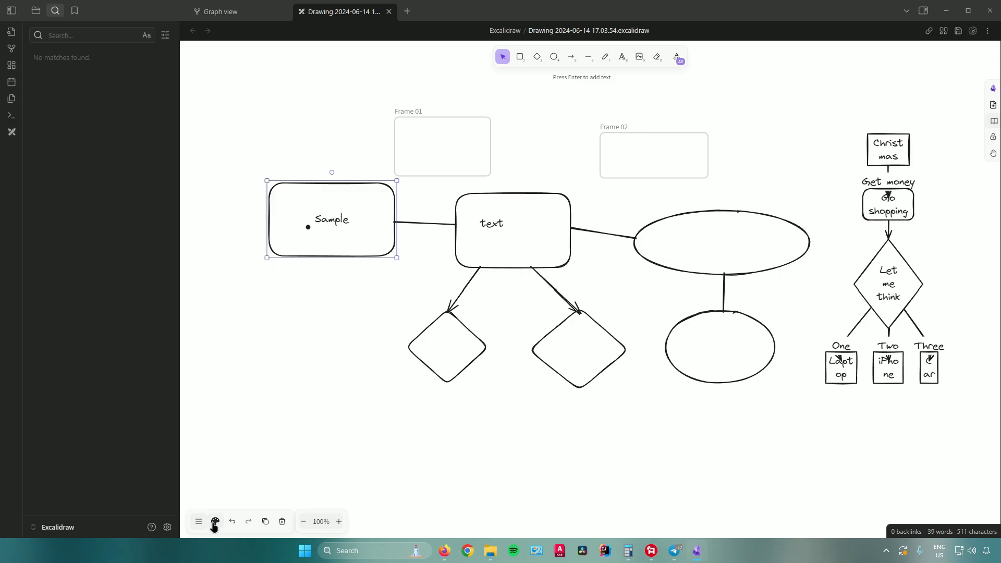
pyautogui.scroll(-2, 276, 365)
pyautogui.scroll(2, 264, 370)
pyautogui.click(216, 523)
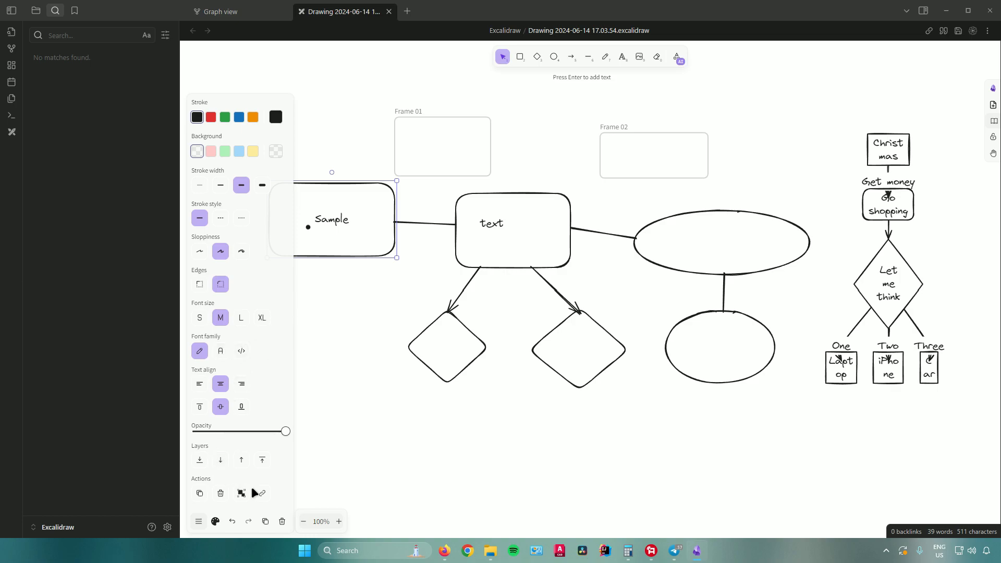
pyautogui.click(336, 422)
pyautogui.click(324, 261)
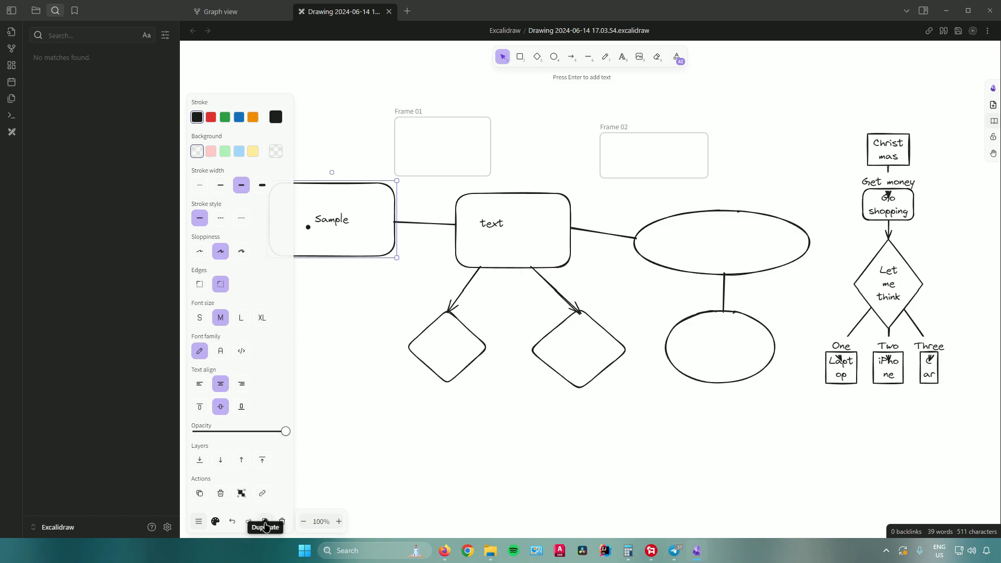
pyautogui.click(343, 442)
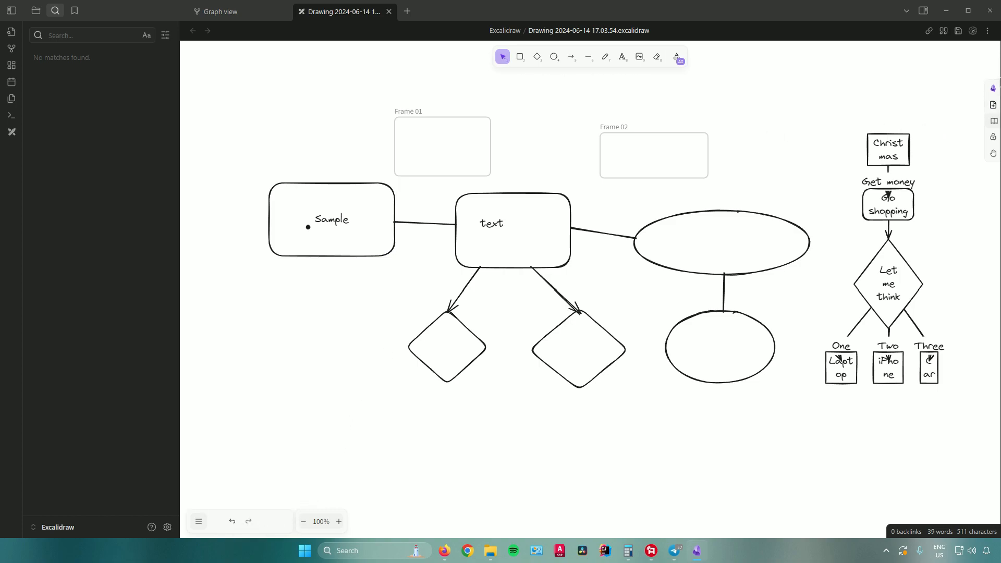
# - Check the Obsidian tools for the drawing and open its item library
pyautogui.click(992, 90)
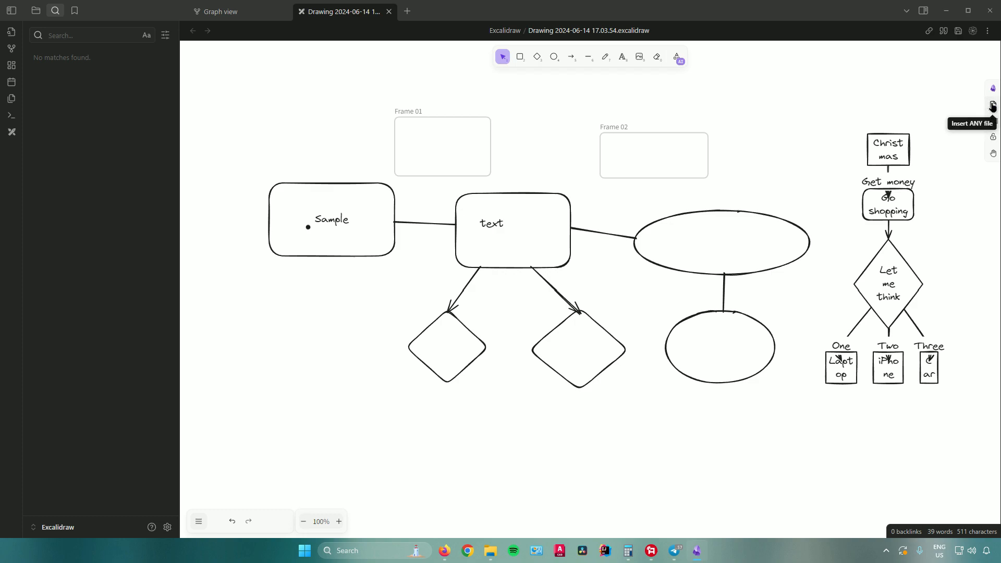
pyautogui.click(994, 124)
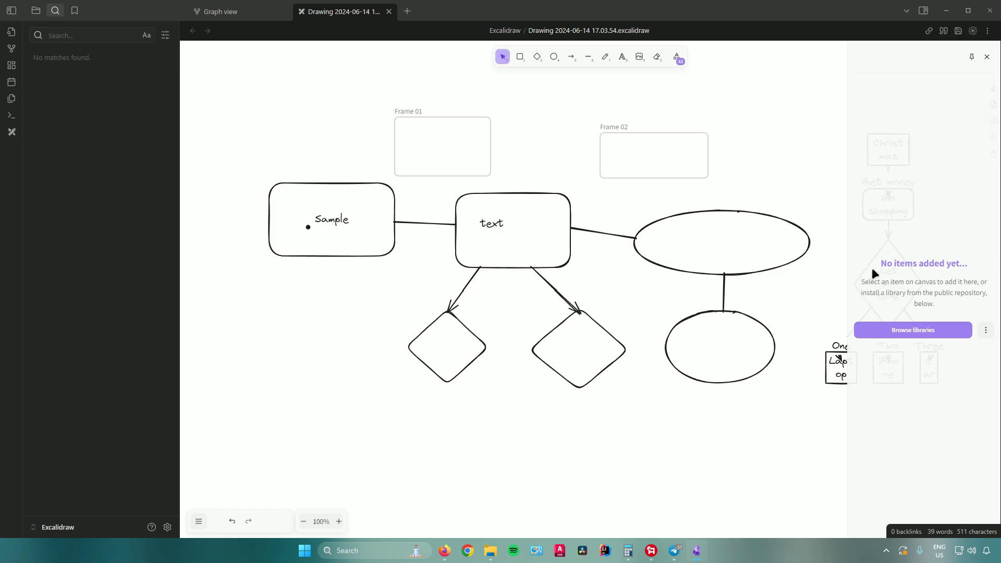
# - Close the item library and draw a wide rounded rectangle below the "Sample" rectangle, beside the first diamond
pyautogui.click(808, 168)
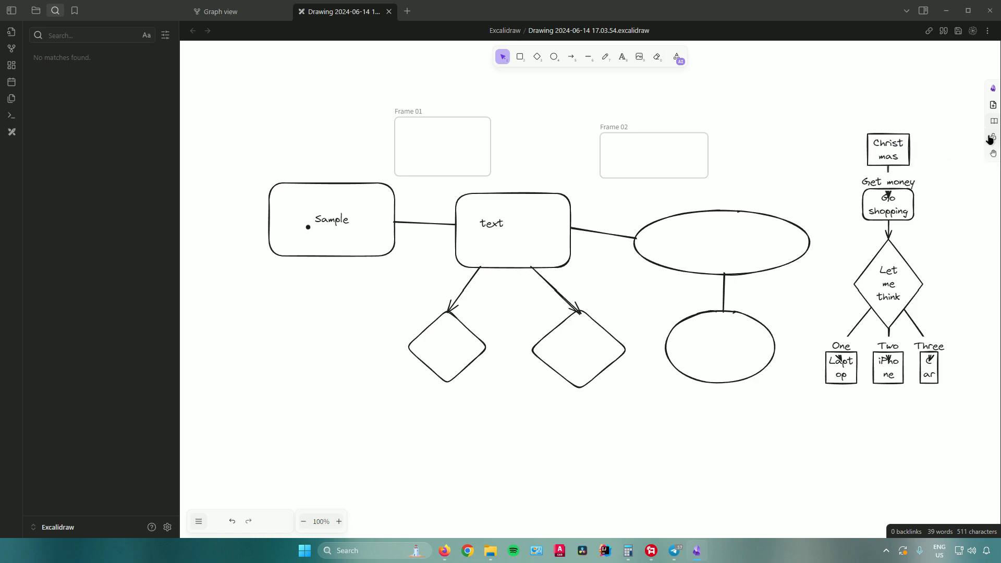
pyautogui.press('r')
pyautogui.moveTo(228, 325); pyautogui.dragTo(372, 398)
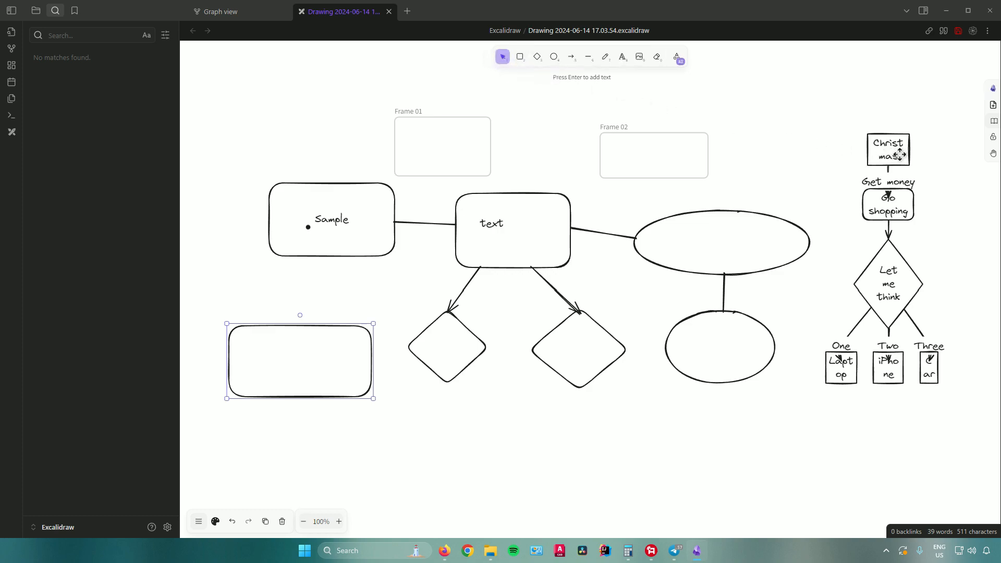
# - Keep the Rectangle tool active after drawing and draw four small rectangles in a row around and above the two frames
pyautogui.click(520, 57)
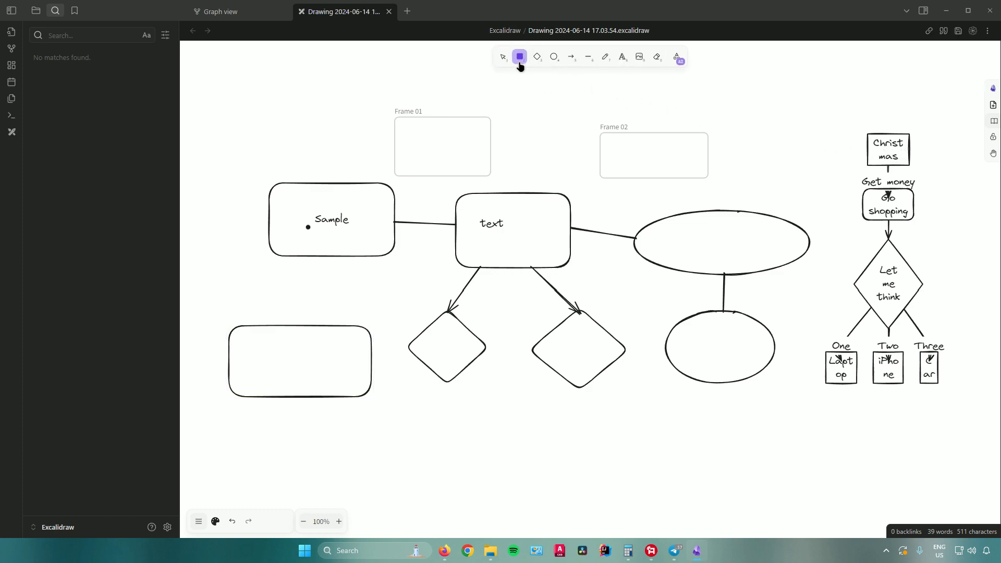
pyautogui.click(994, 137)
pyautogui.moveTo(714, 91)
pyautogui.mouseDown()
pyautogui.moveTo(775, 126)
pyautogui.moveTo(808, 130)
pyautogui.mouseUp()
pyautogui.moveTo(591, 89)
pyautogui.mouseDown()
pyautogui.moveTo(648, 117)
pyautogui.moveTo(698, 124)
pyautogui.mouseUp()
pyautogui.moveTo(507, 99); pyautogui.dragTo(585, 147)
pyautogui.moveTo(295, 77); pyautogui.dragTo(391, 115)
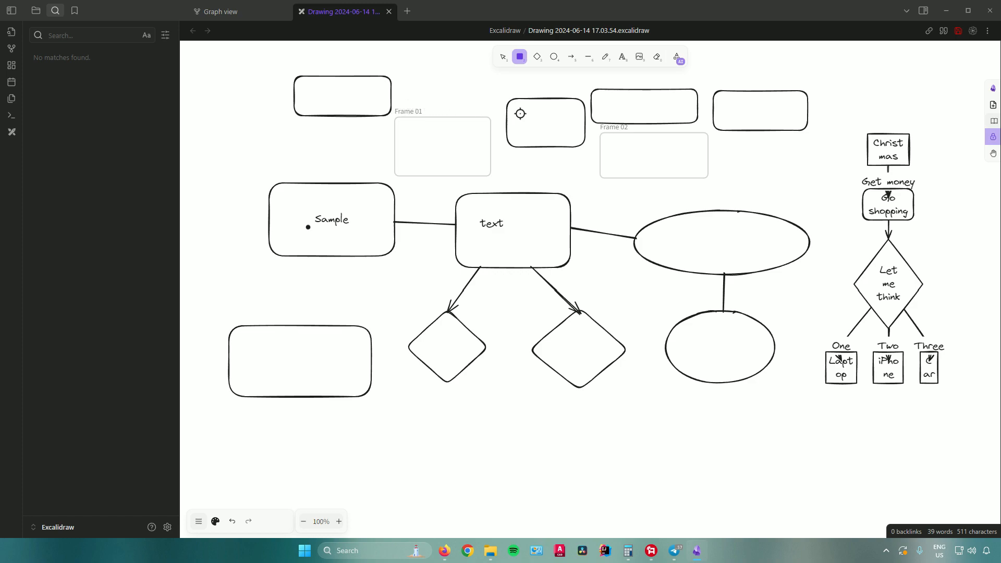
# - Switch to the Hand tool and pan the canvas so the drawing shifts slightly down and to the right
pyautogui.click(994, 153)
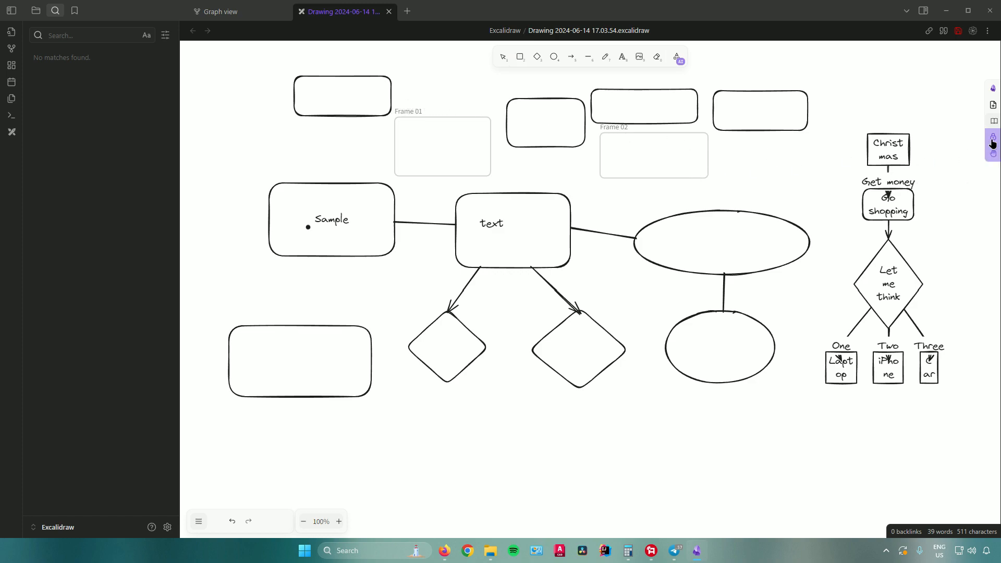
pyautogui.moveTo(600, 199); pyautogui.dragTo(632, 236)
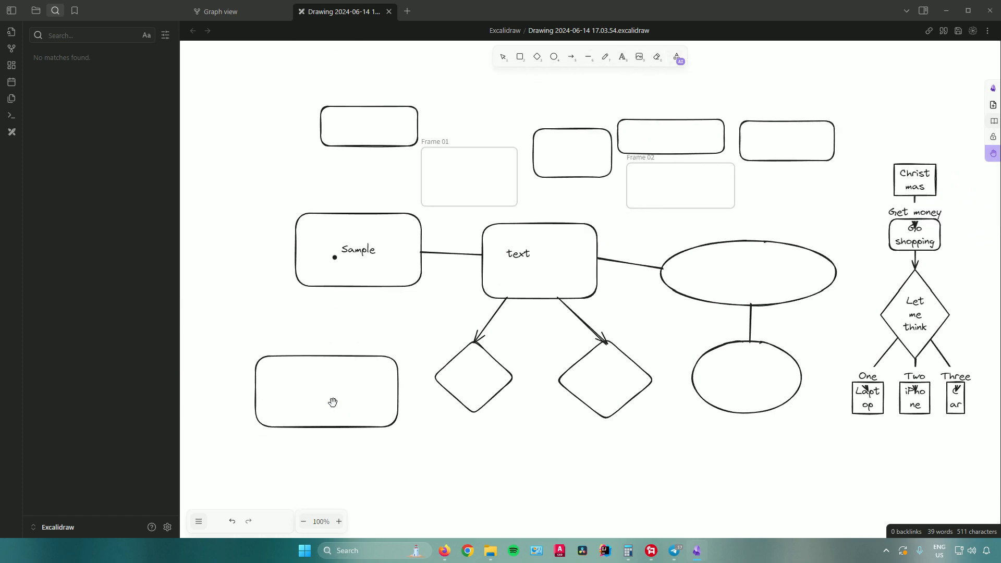